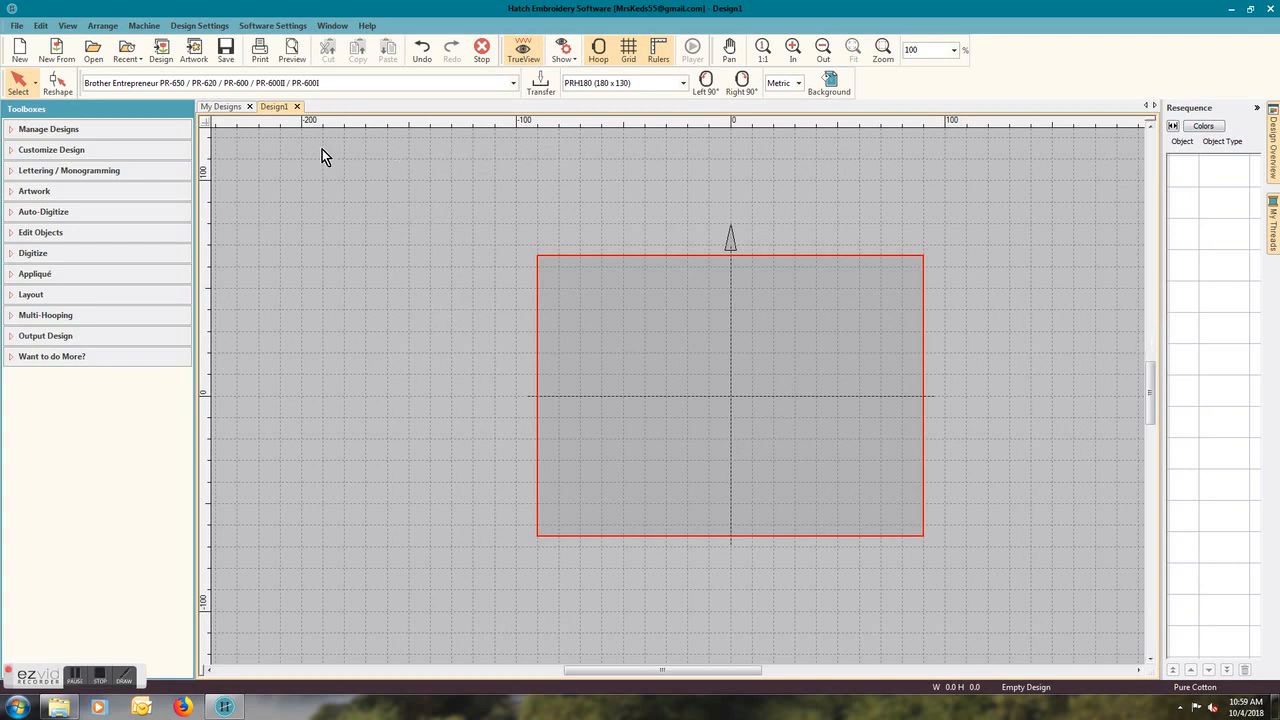
Open the ReindeerHead-4x4-1 PES design and set its hoop to PRH180 (180 x 130).
{"action": "left_click", "coordinate": [92, 52]}
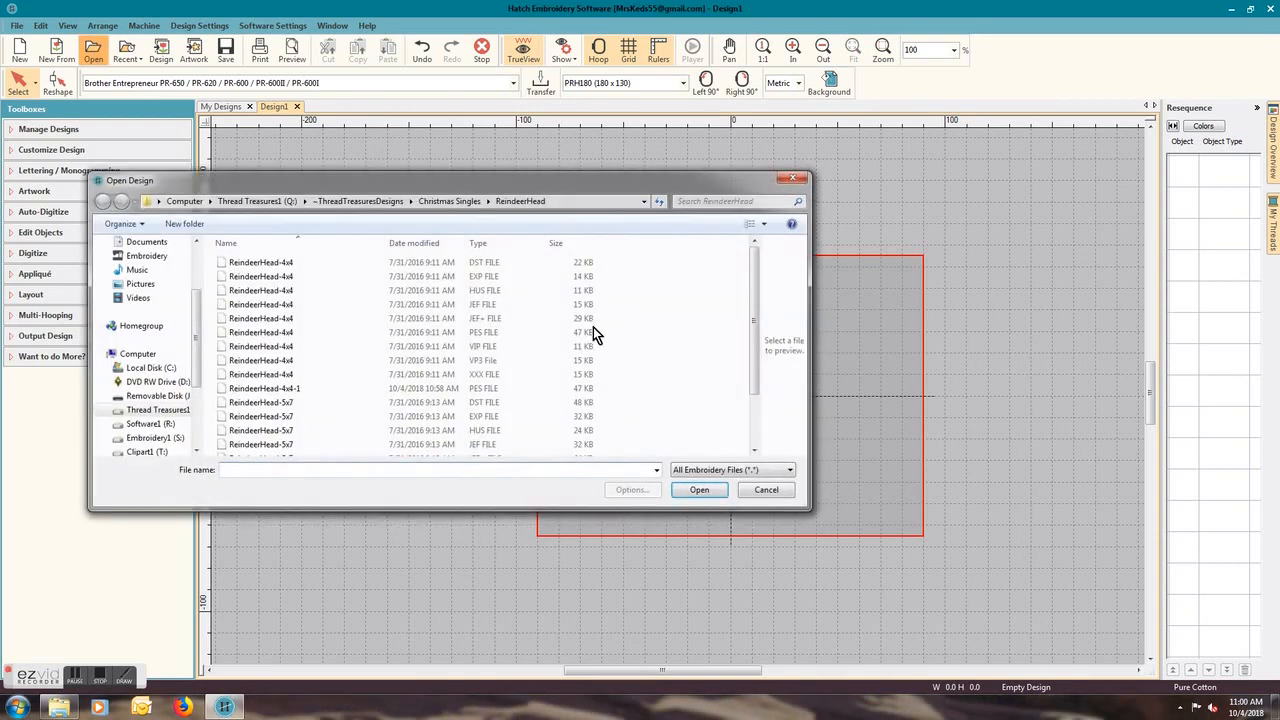
{"action": "left_click", "coordinate": [340, 388]}
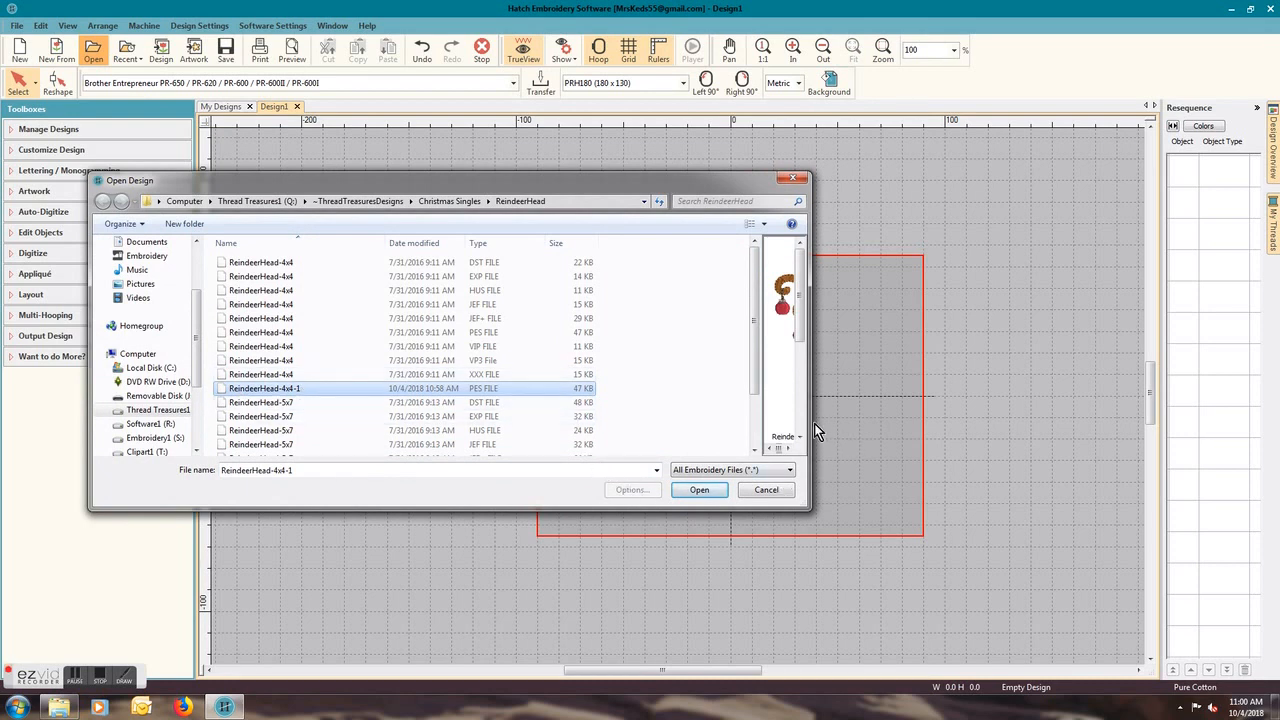
{"action": "left_click", "coordinate": [698, 494]}
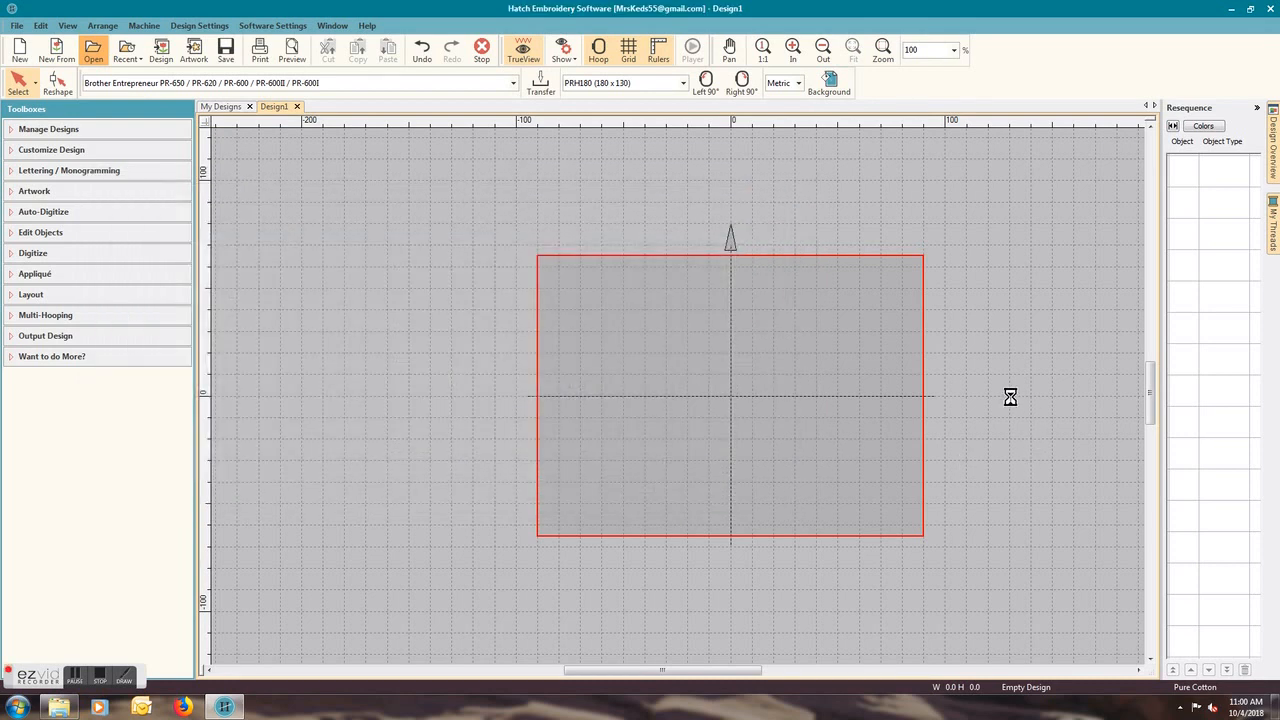
{"action": "scroll", "coordinate": [724, 430], "scroll_direction": "up", "scroll_amount": 1}
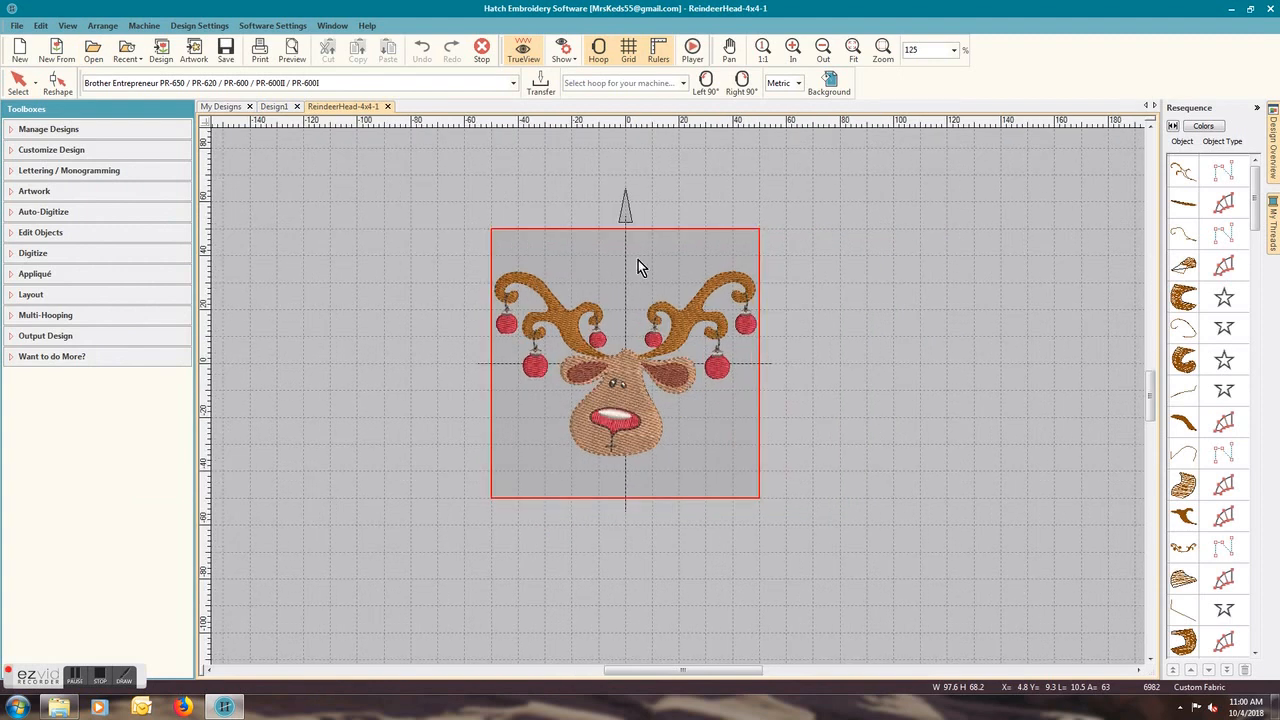
{"action": "left_click", "coordinate": [683, 83]}
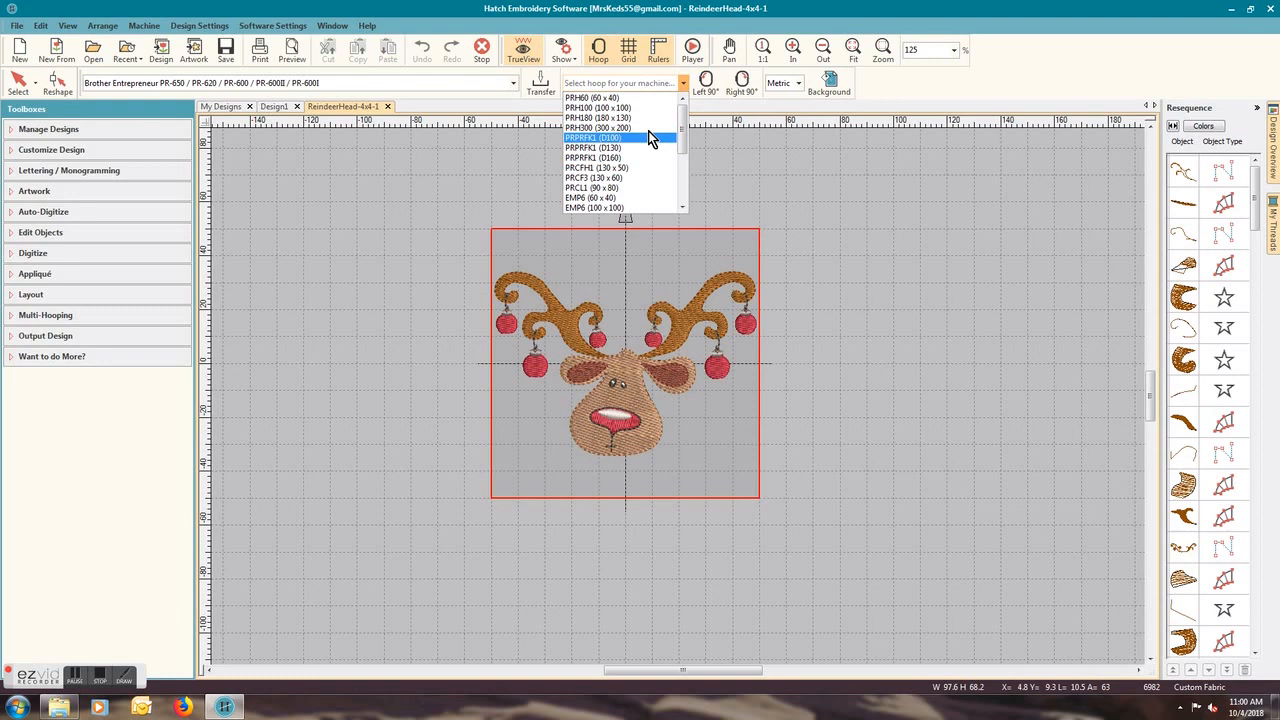
{"action": "left_click", "coordinate": [648, 120]}
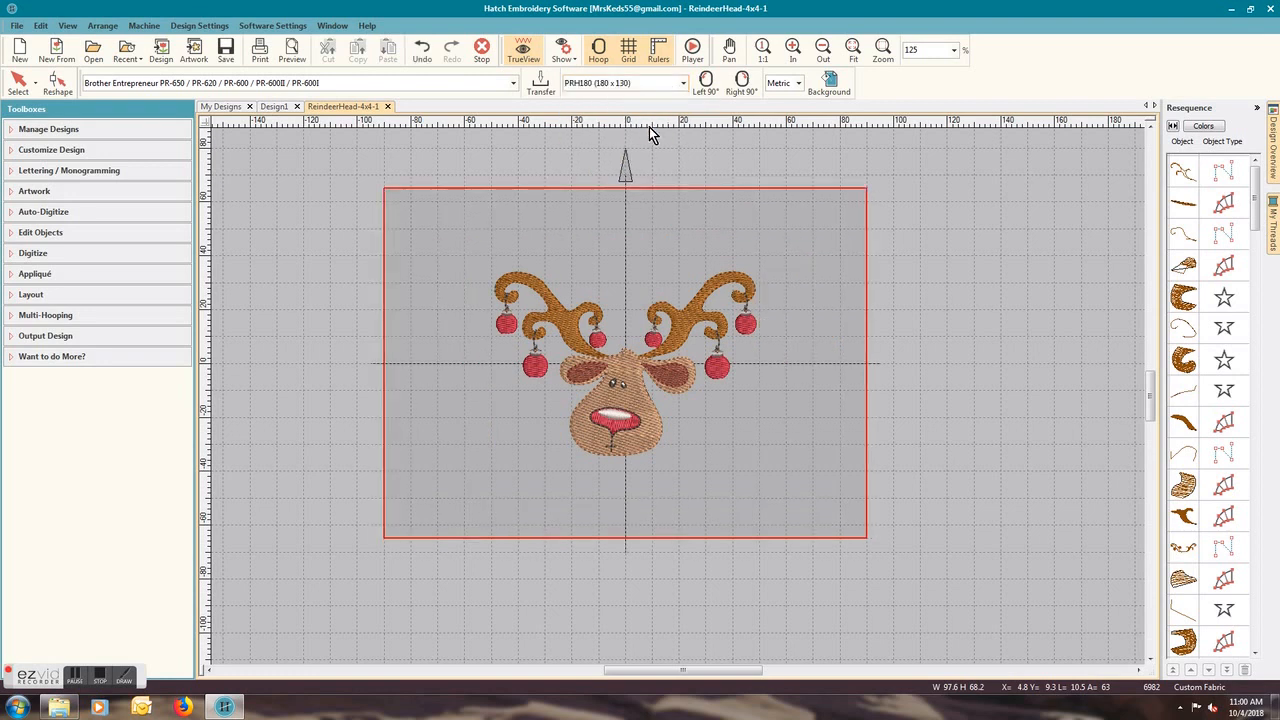
{"action": "left_click", "coordinate": [40, 316]}
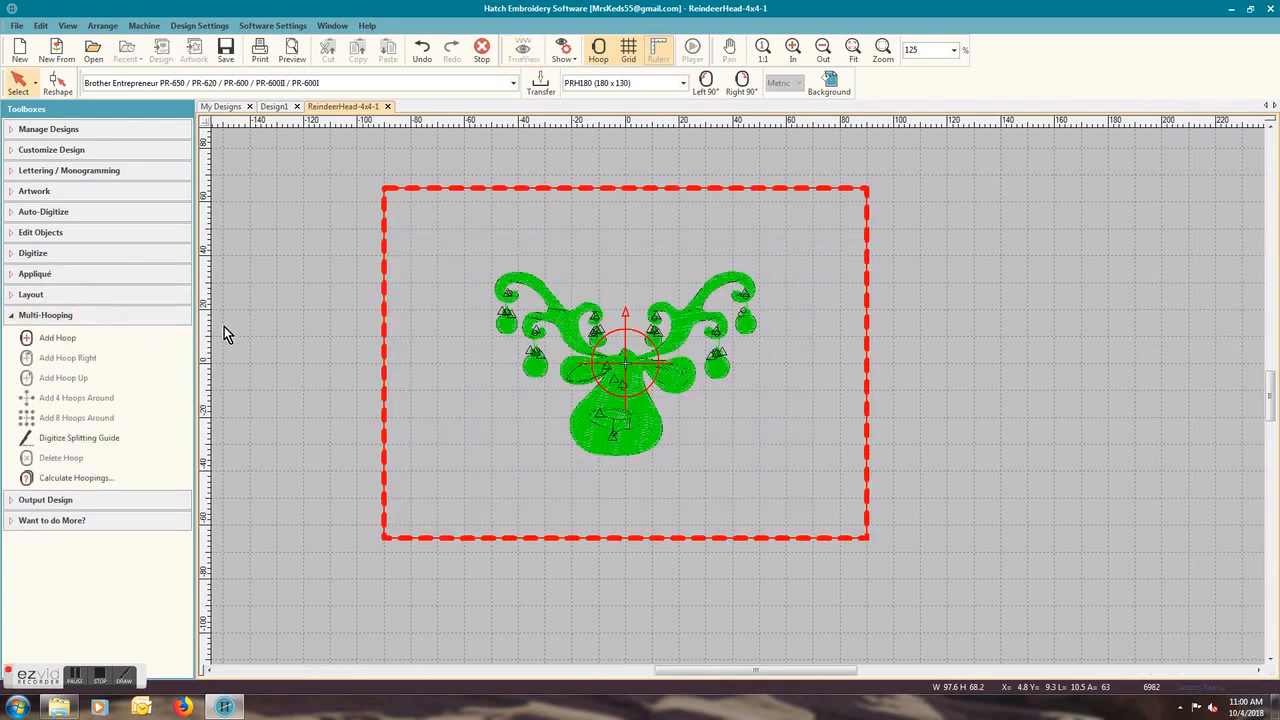
{"action": "left_click", "coordinate": [72, 294]}
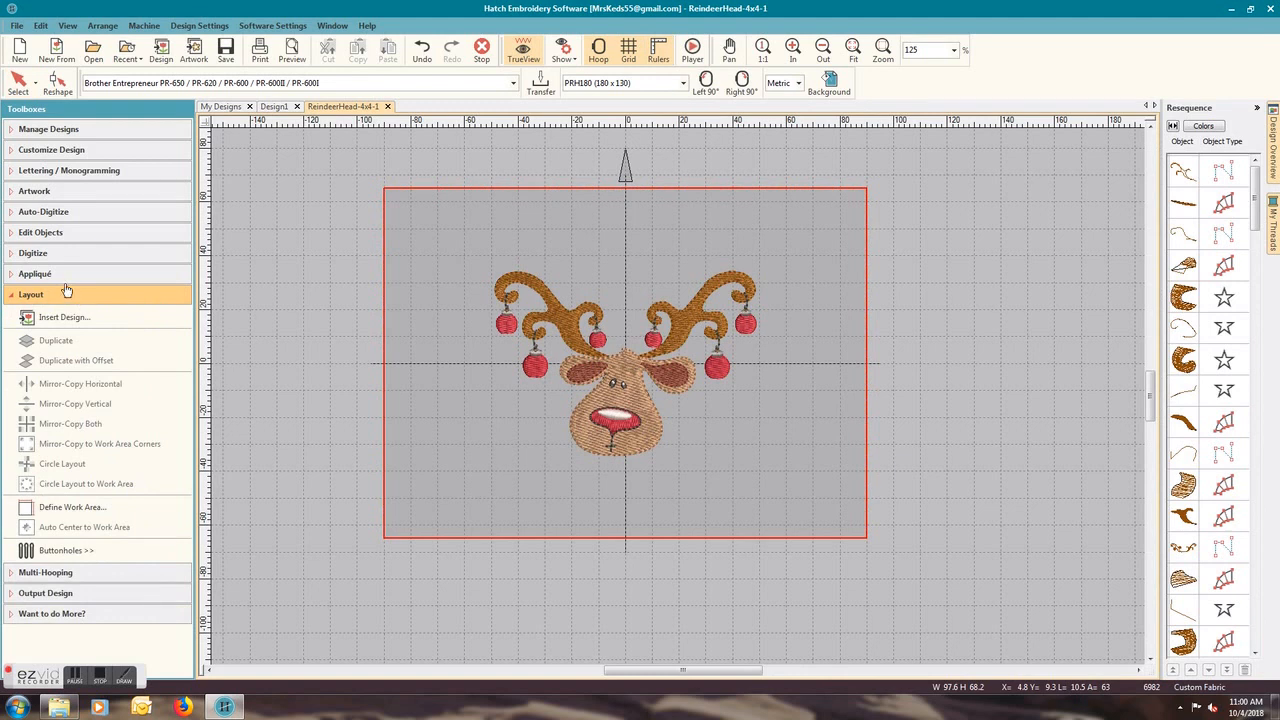
{"action": "left_click", "coordinate": [79, 256]}
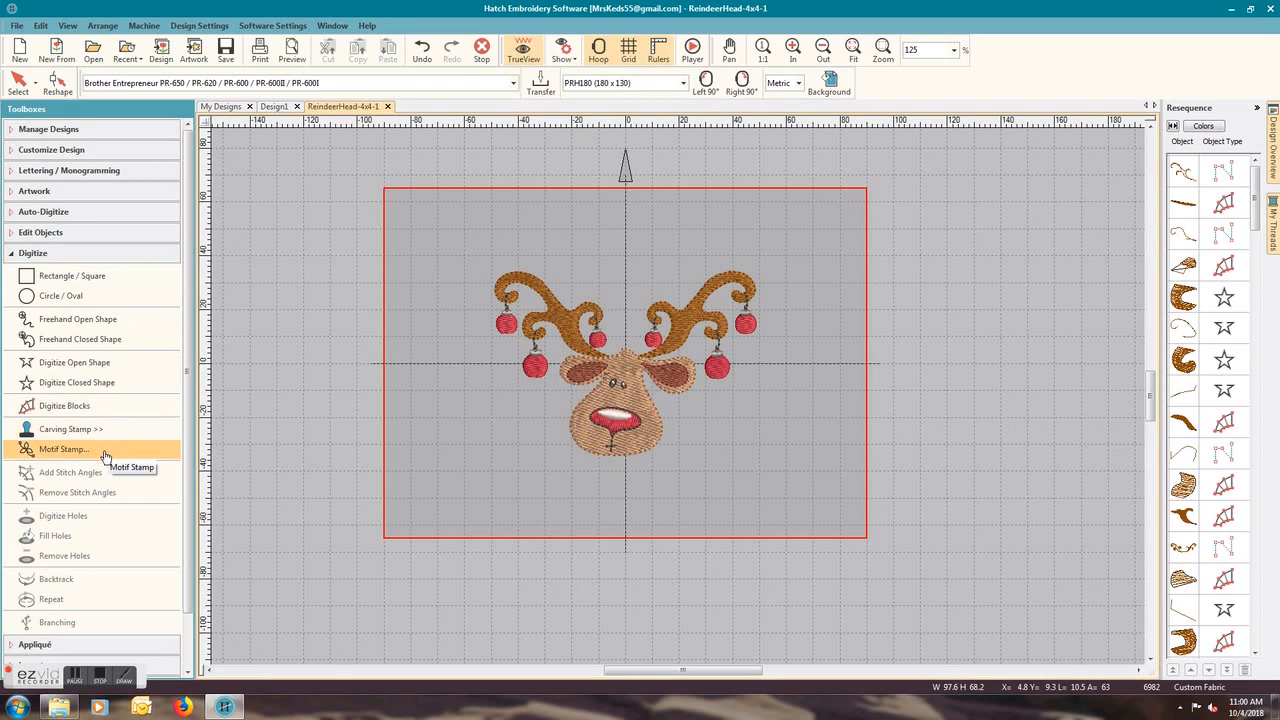
Create Stipple ambience quilting around the reindeer head with a proportional block size of 180 x 180 mm.
{"action": "left_click", "coordinate": [104, 233]}
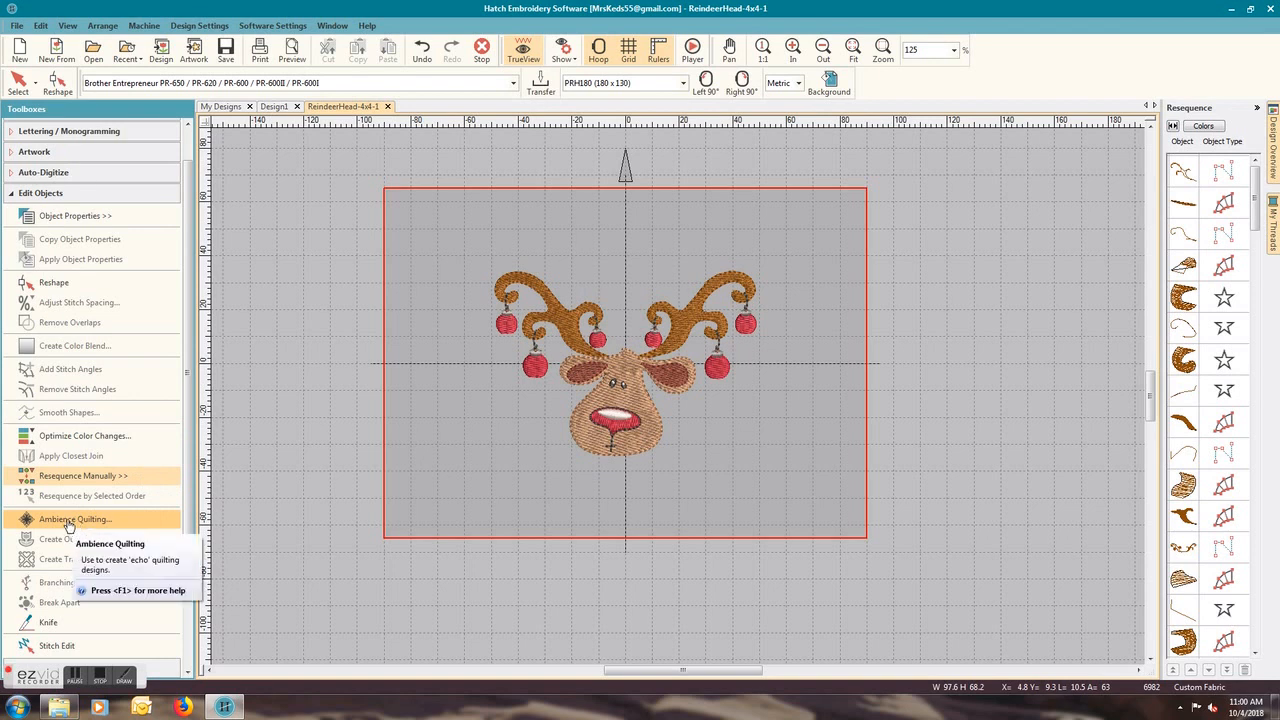
{"action": "left_click", "coordinate": [68, 523]}
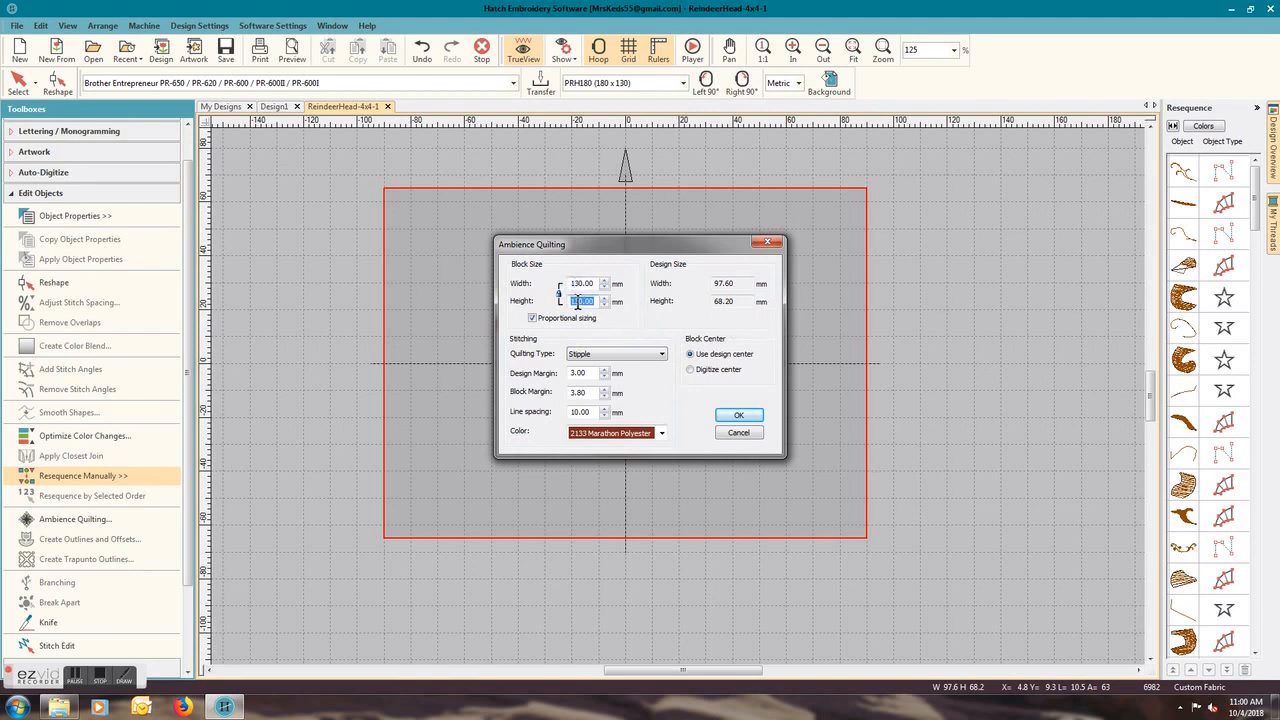
{"action": "left_click", "coordinate": [574, 284]}
{"action": "key", "text": "Delete"}
{"action": "type", "text": "8"}
{"action": "left_click", "coordinate": [750, 422]}
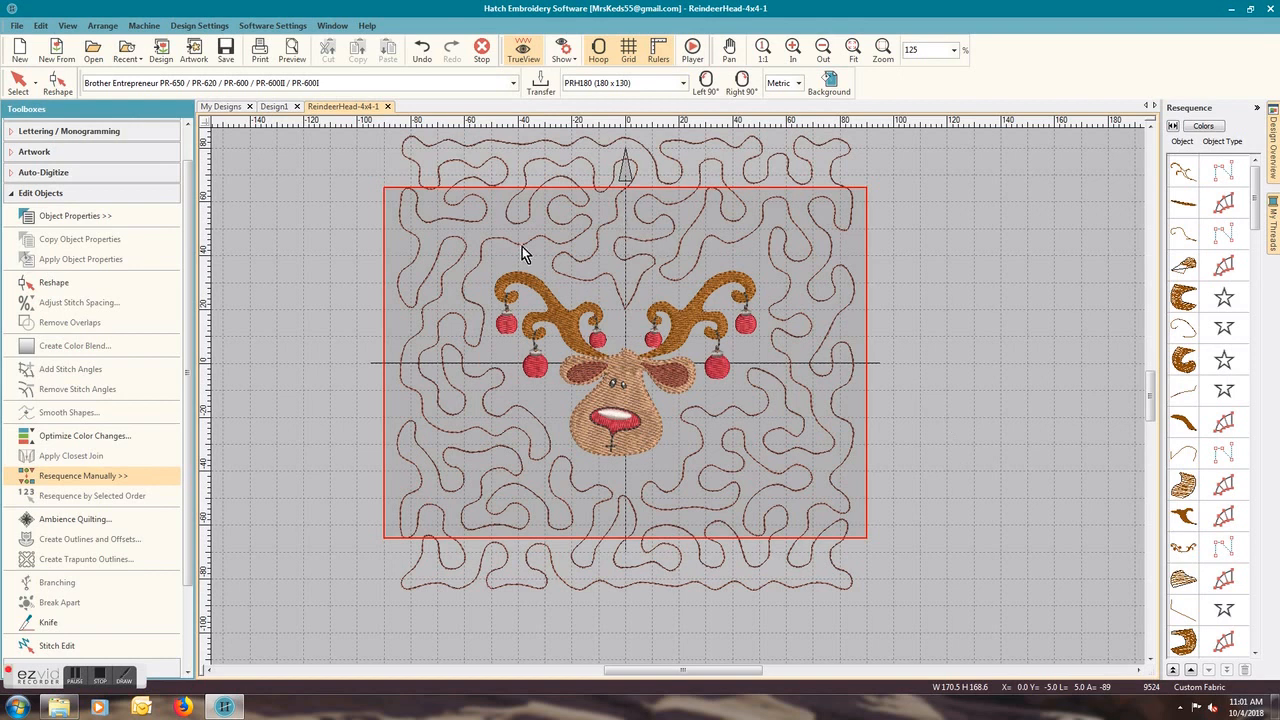
Delete the stipple quilting object surrounding the reindeer head.
{"action": "left_click", "coordinate": [652, 264]}
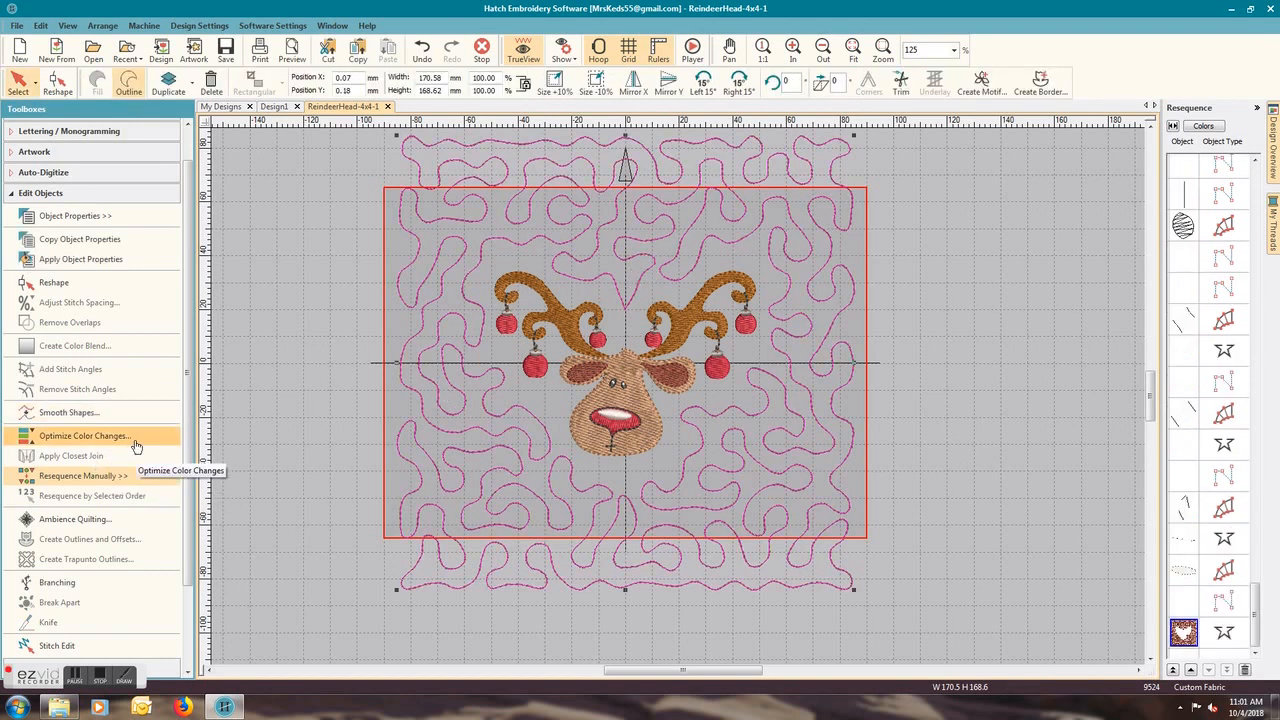
{"action": "right_click", "coordinate": [810, 316]}
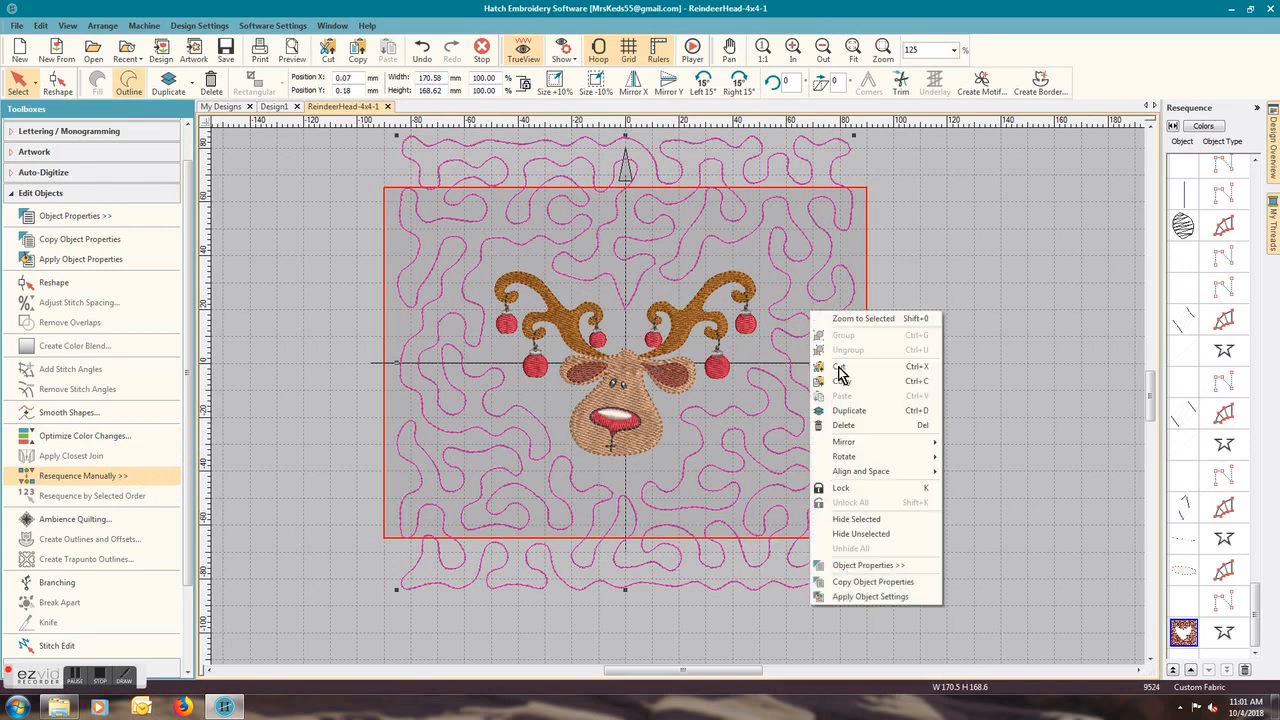
{"action": "left_click", "coordinate": [851, 425]}
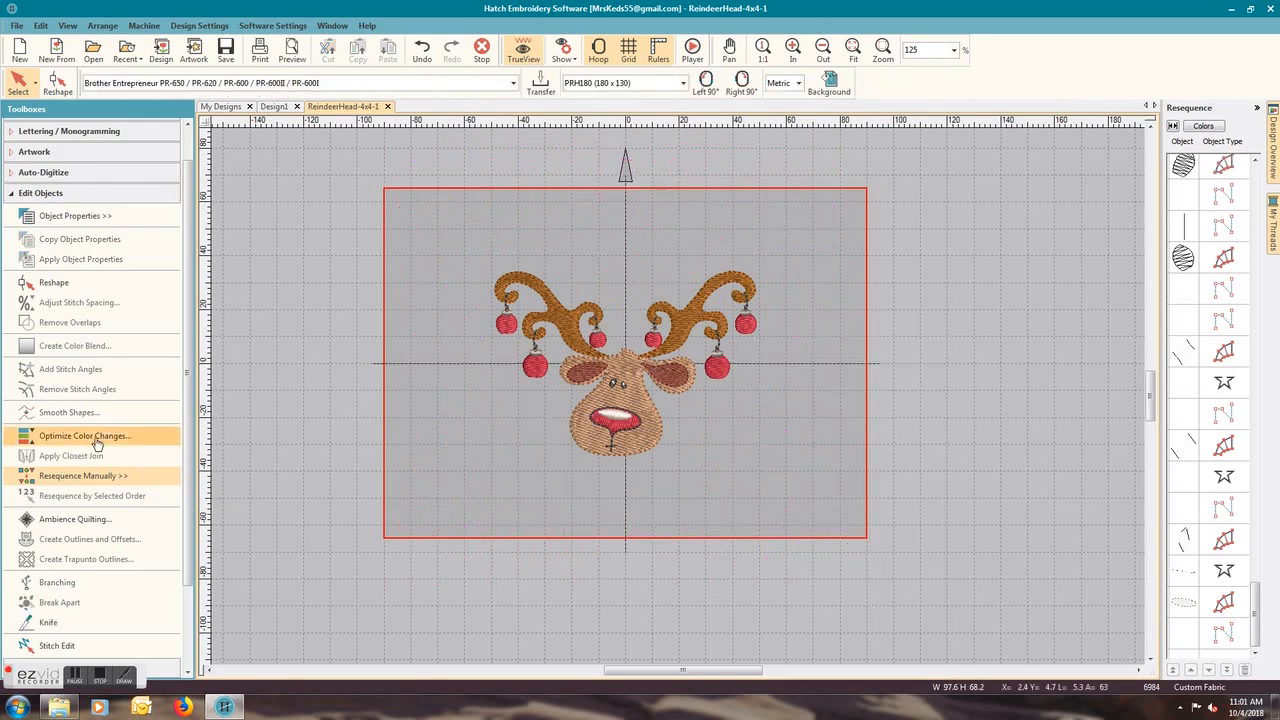
Create ambience quilting around the reindeer head using the Echo quilting type.
{"action": "left_click", "coordinate": [87, 520]}
{"action": "left_click", "coordinate": [664, 354]}
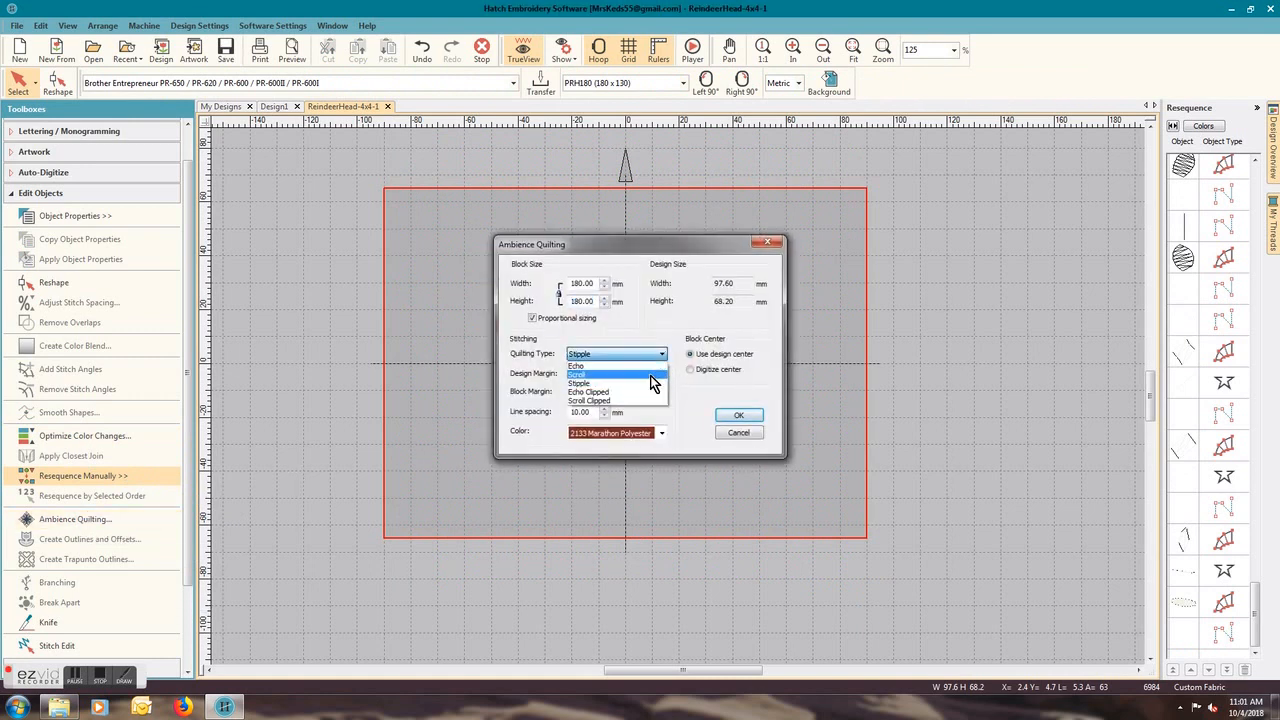
{"action": "left_click", "coordinate": [640, 389]}
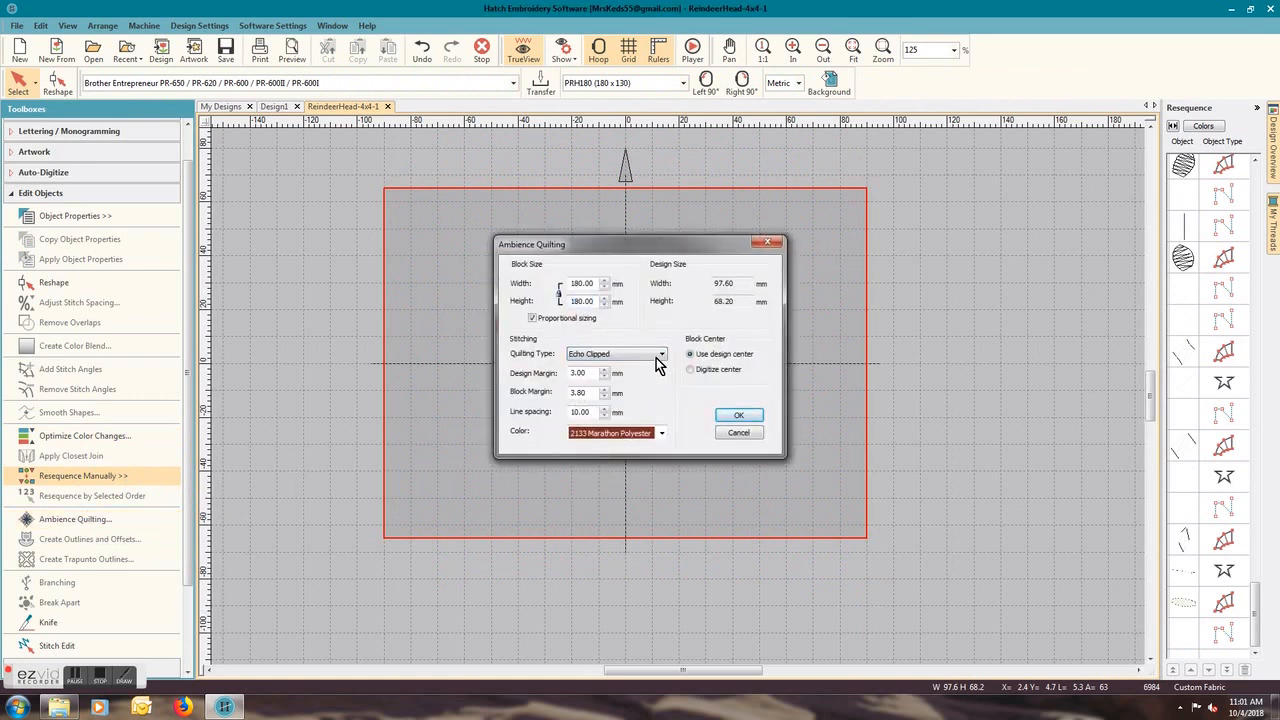
{"action": "left_click", "coordinate": [657, 353]}
{"action": "left_click", "coordinate": [651, 366]}
{"action": "left_click", "coordinate": [740, 416]}
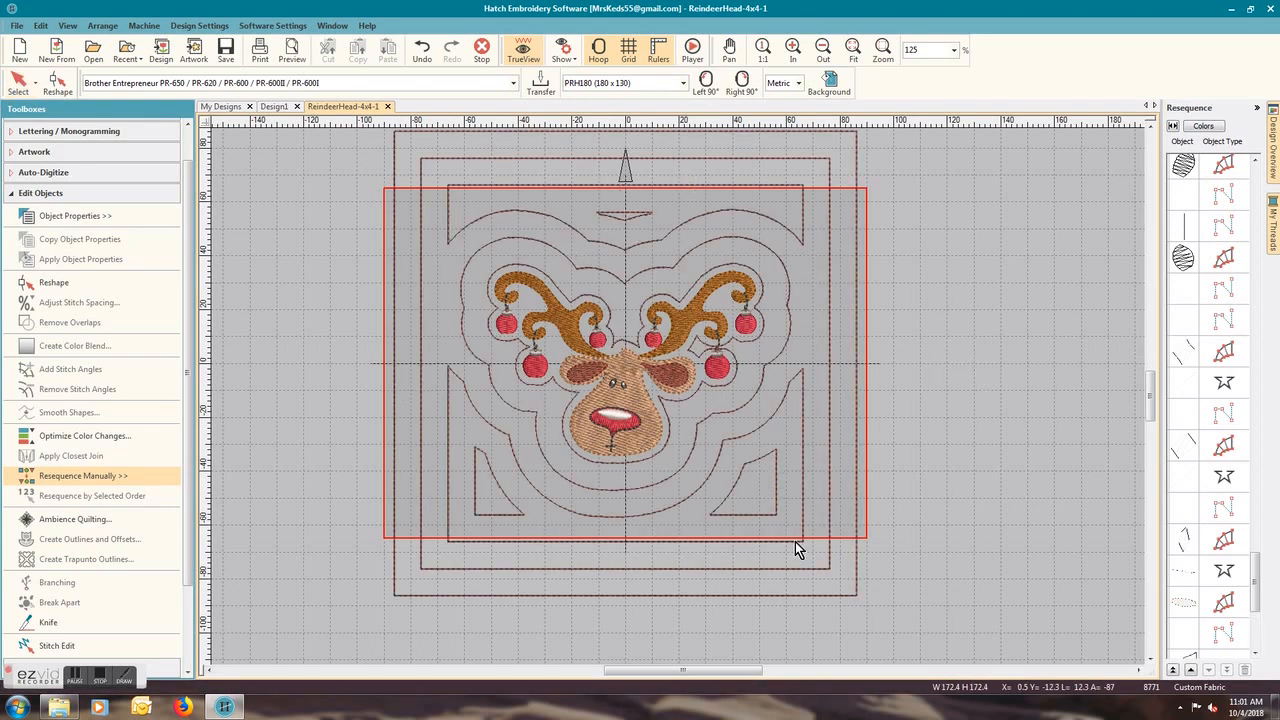
Select all the echo quilting objects at the end of the stitching sequence and delete them together.
{"action": "right_click", "coordinate": [646, 197]}
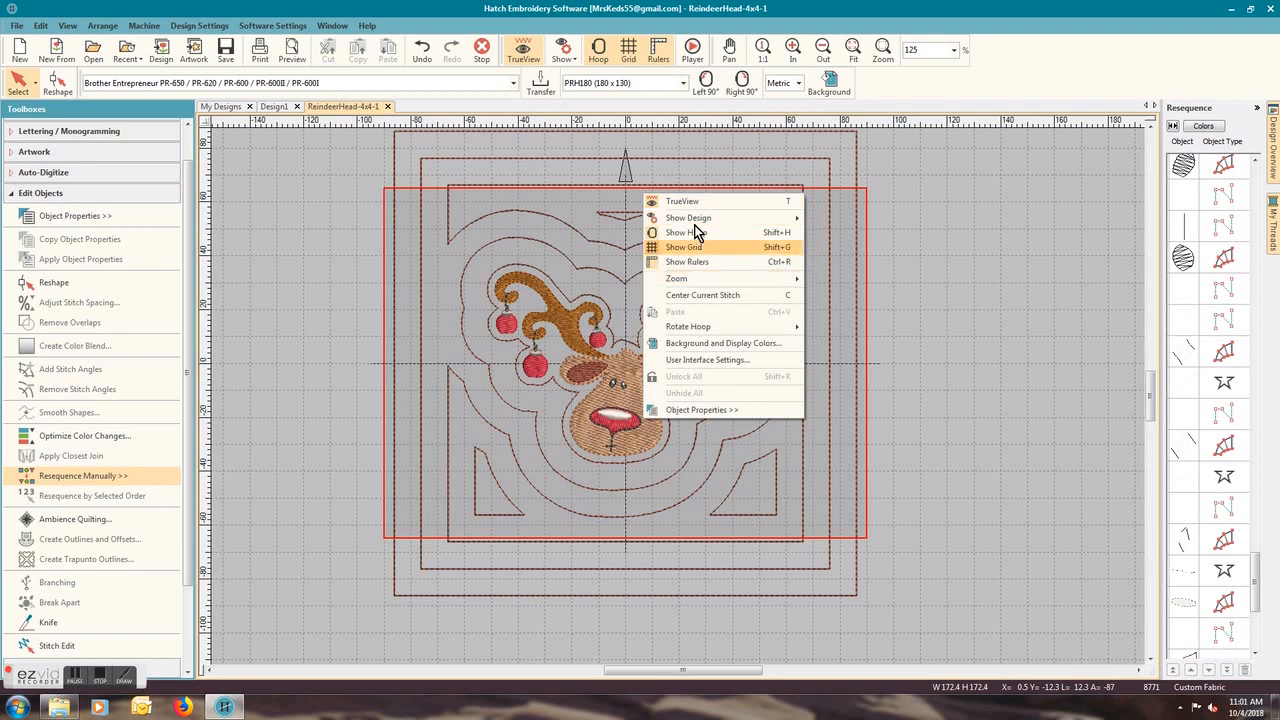
{"action": "left_click", "coordinate": [831, 163]}
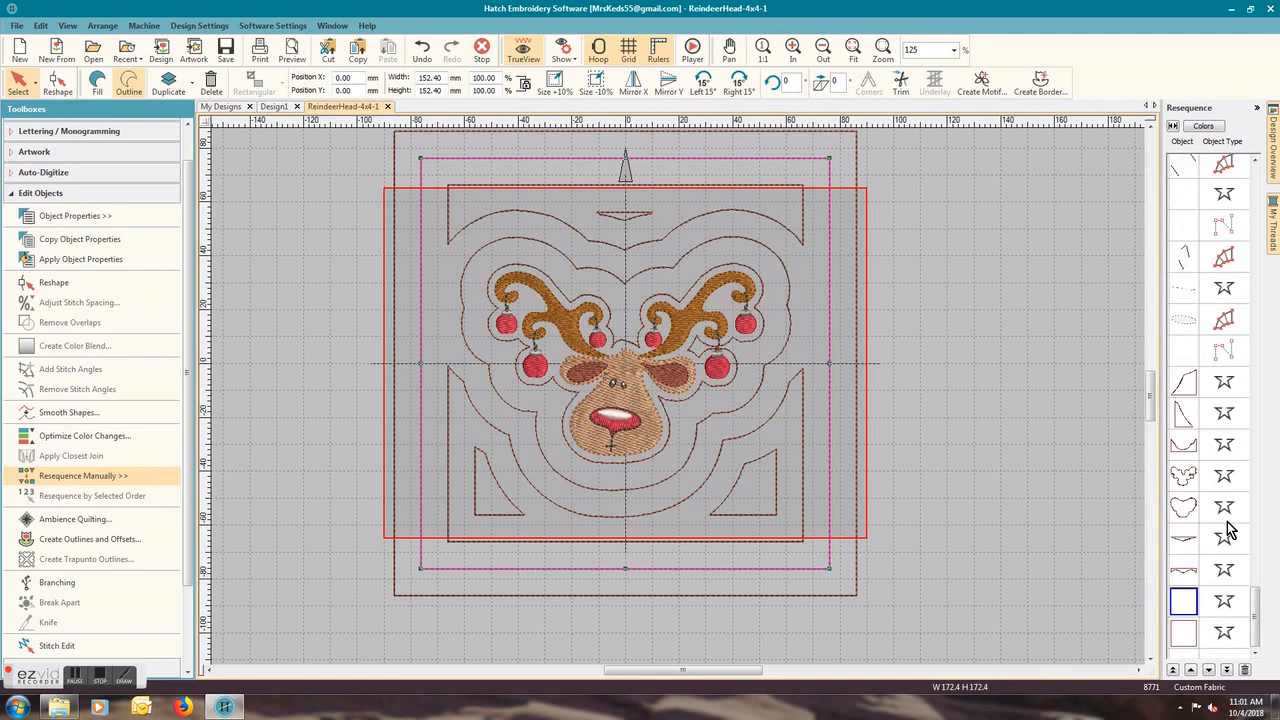
{"action": "left_click", "coordinate": [1183, 382]}
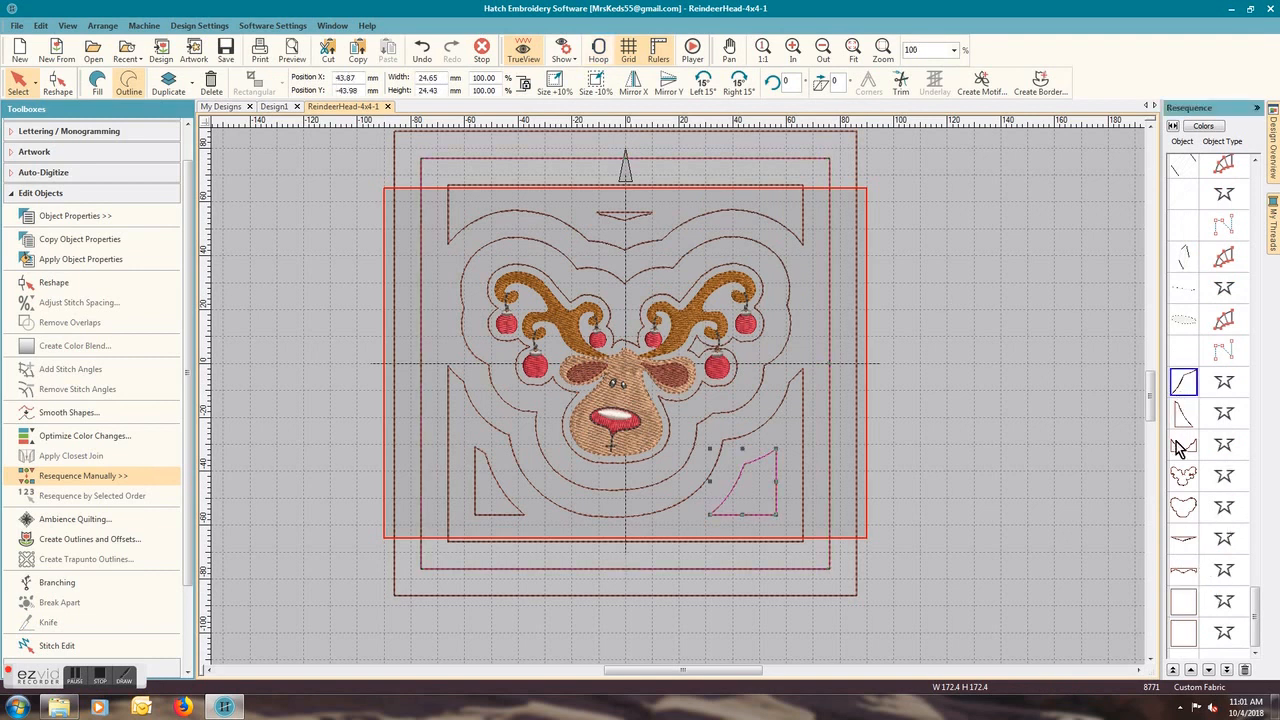
{"action": "left_click", "coordinate": [1186, 640], "text": "shift"}
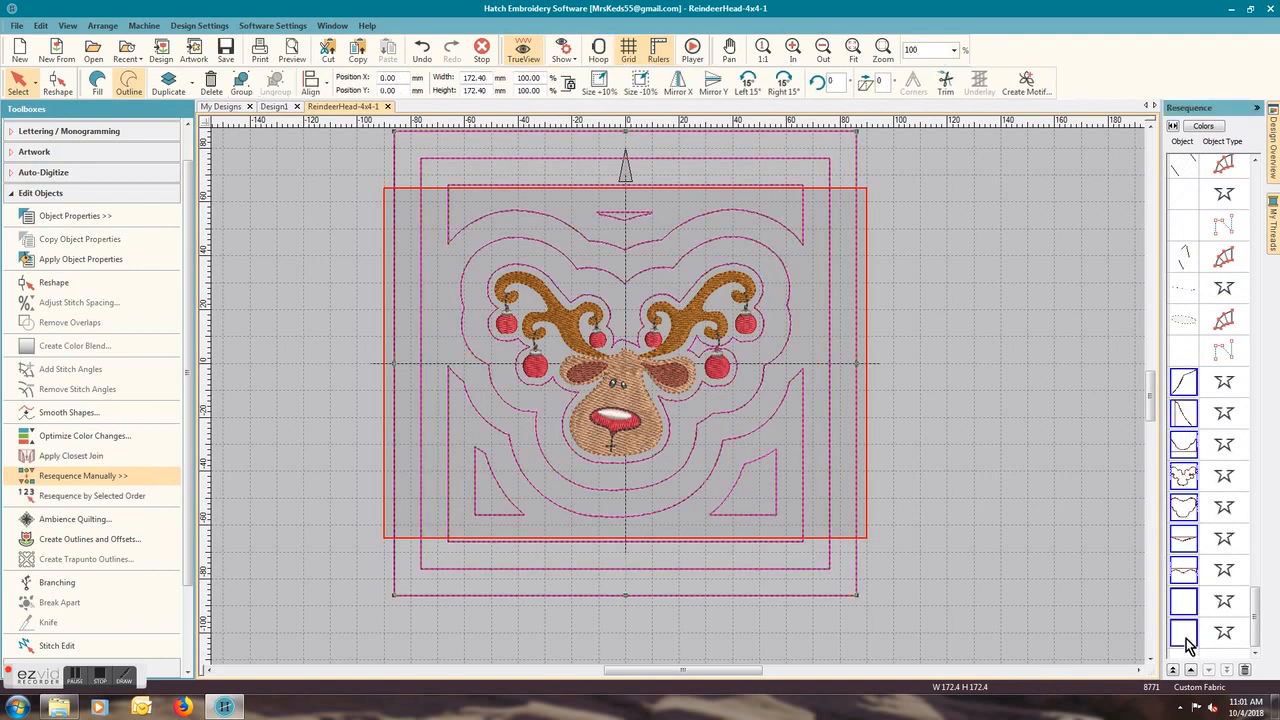
{"action": "right_click", "coordinate": [1186, 643]}
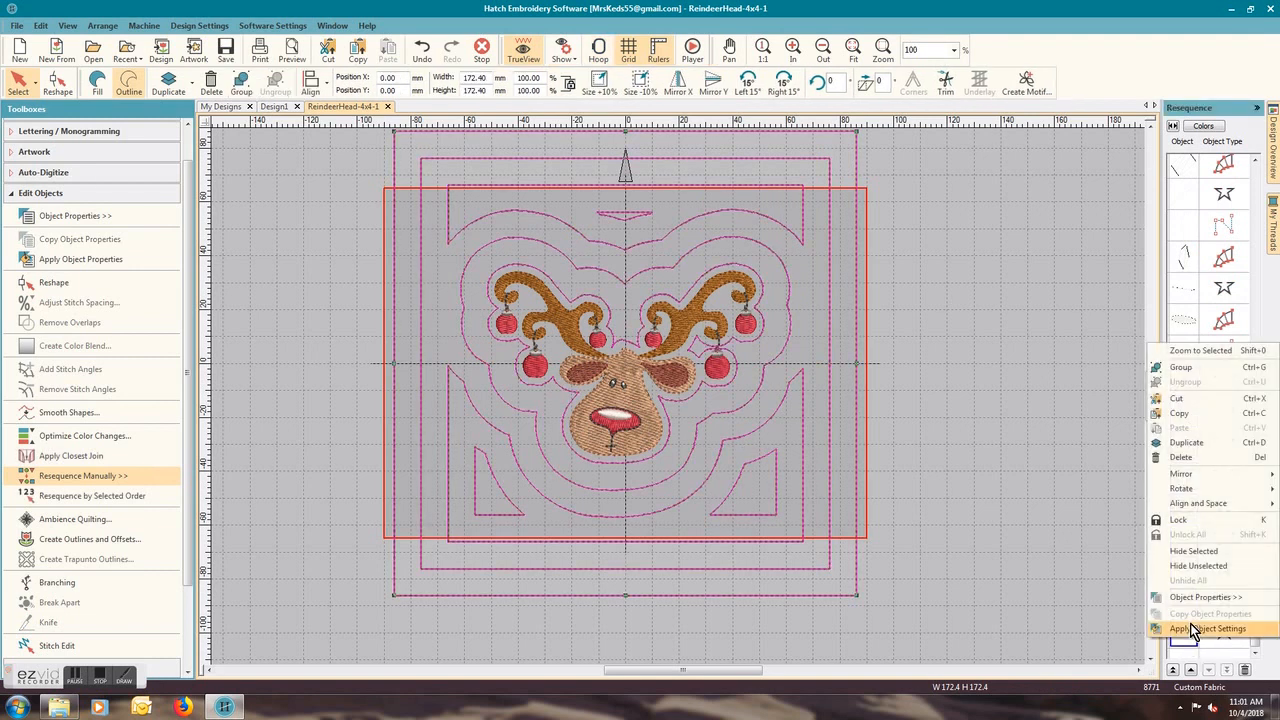
{"action": "left_click", "coordinate": [1190, 456]}
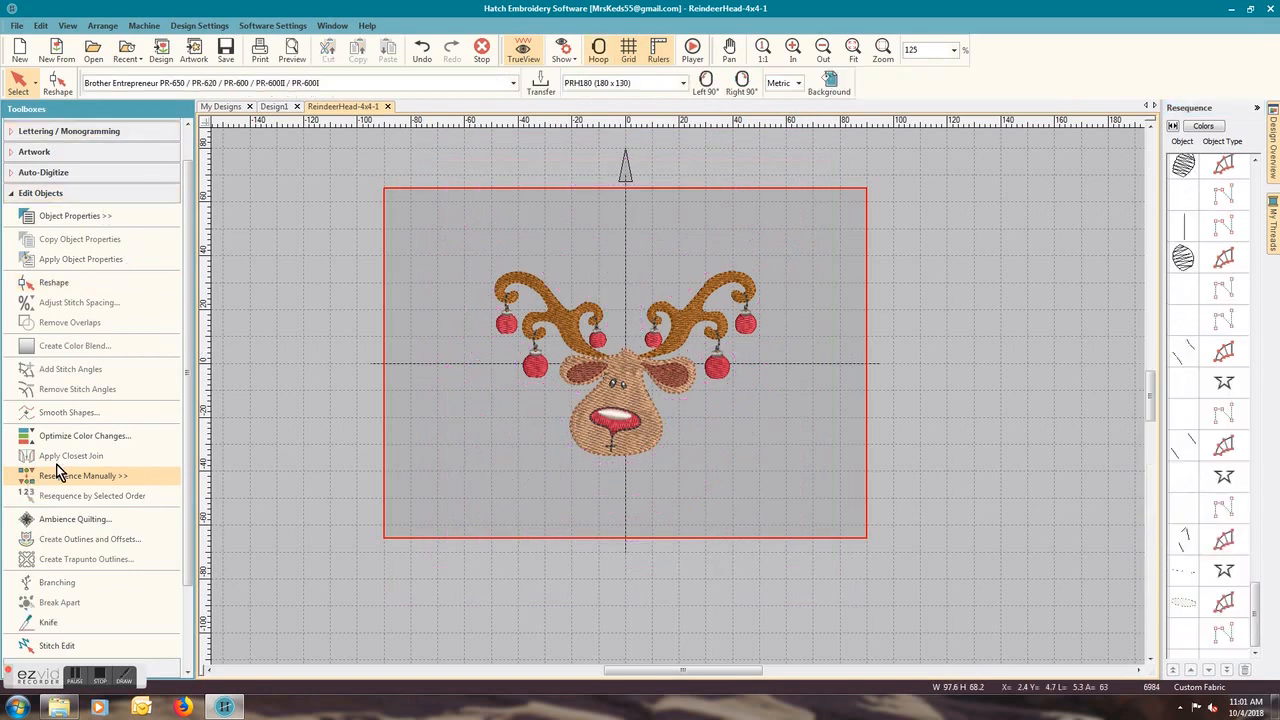
Create ambience quilting around the reindeer head using the Scroll quilting type.
{"action": "left_click", "coordinate": [106, 519]}
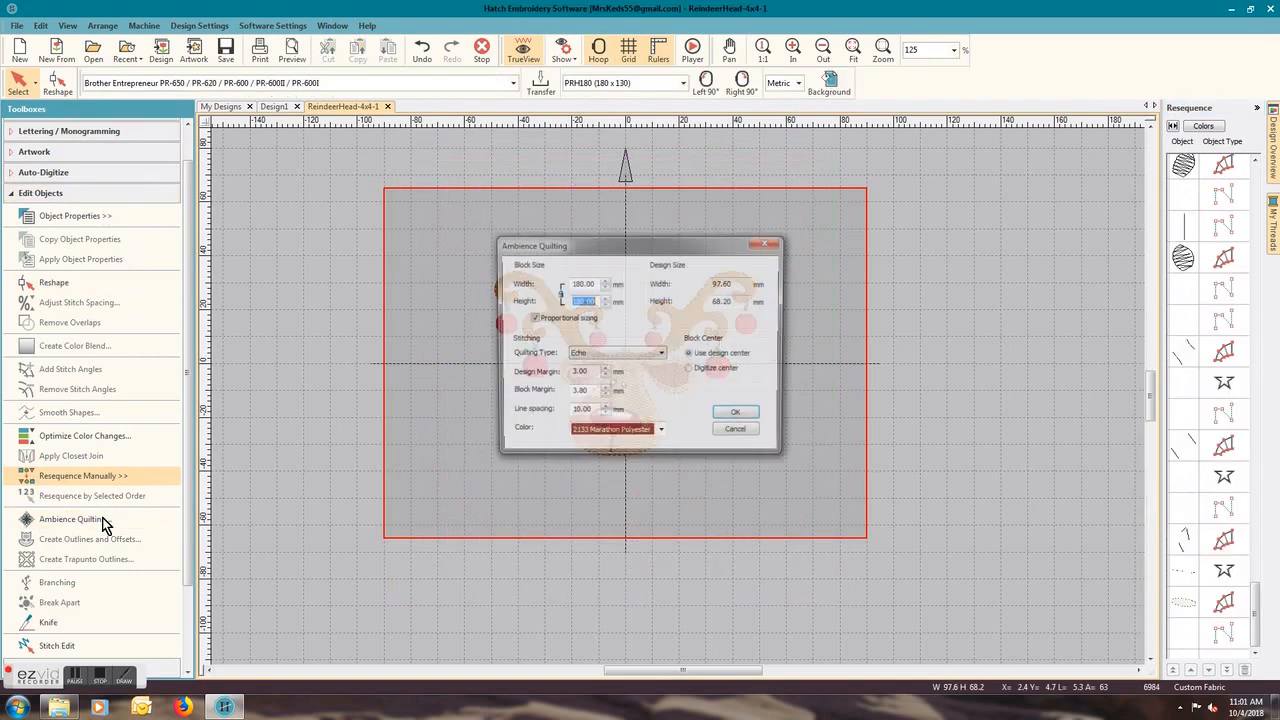
{"action": "left_click", "coordinate": [603, 355]}
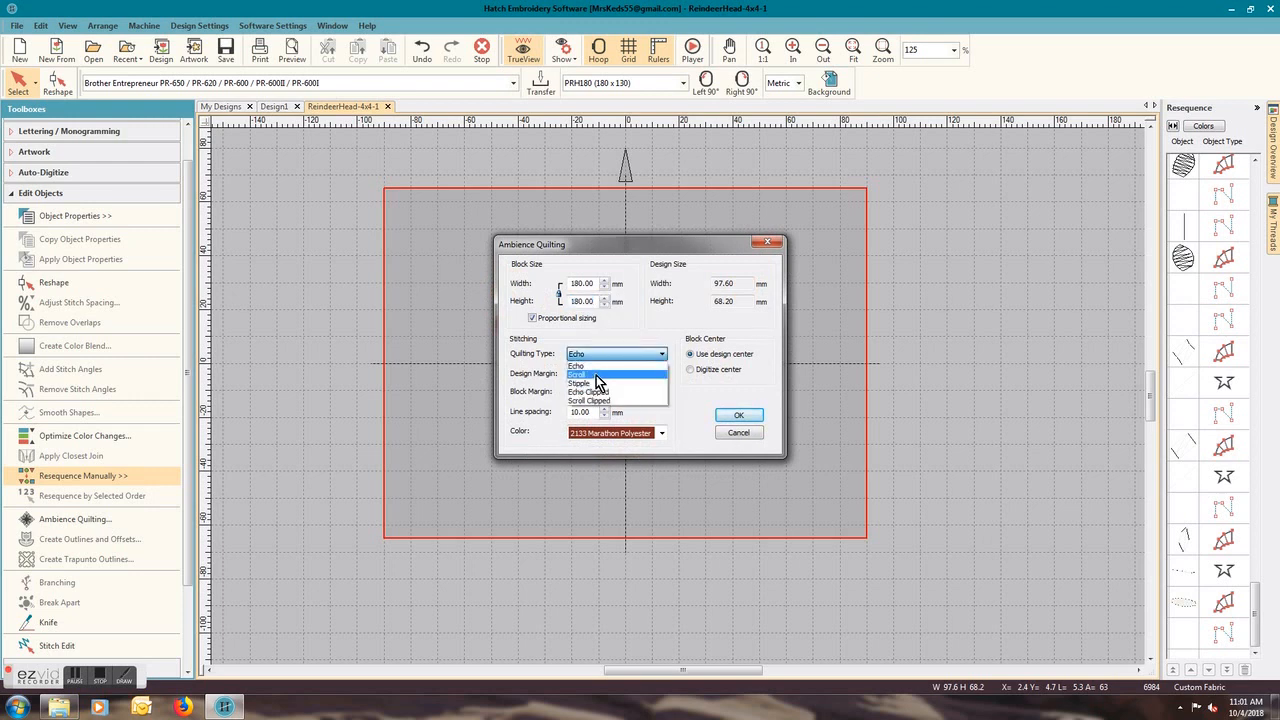
{"action": "left_click", "coordinate": [596, 376]}
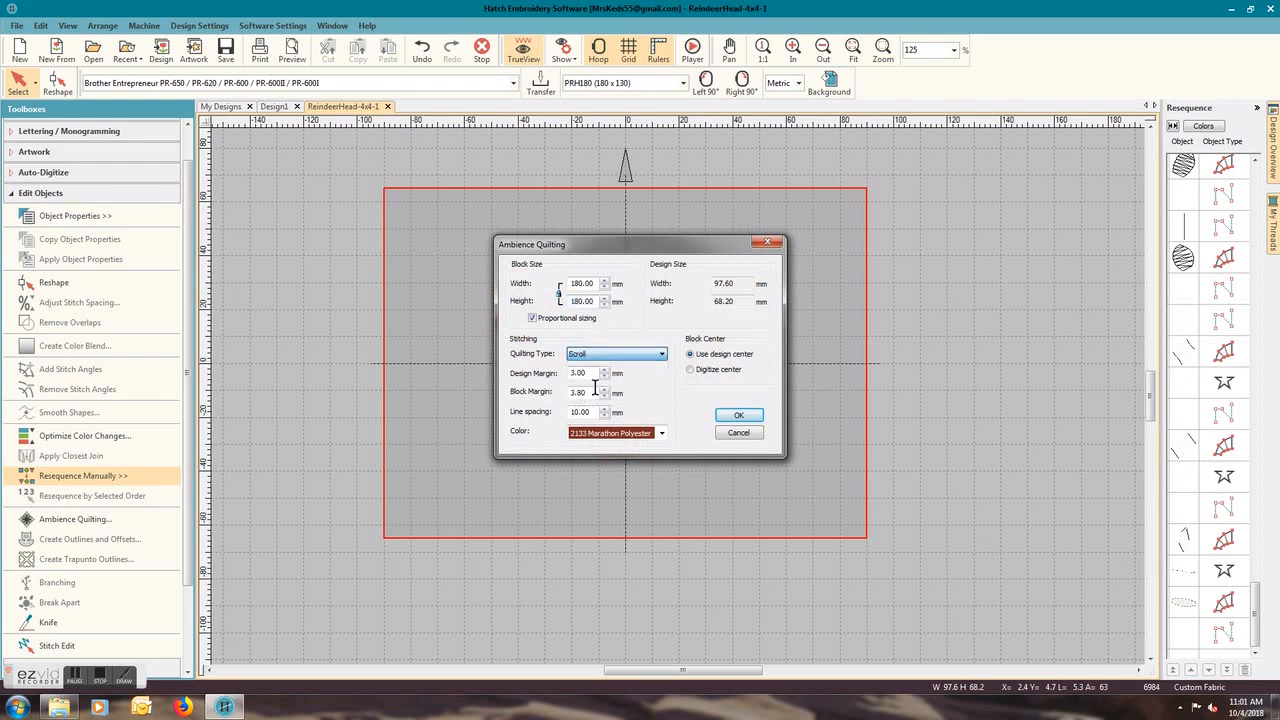
{"action": "left_click", "coordinate": [755, 415]}
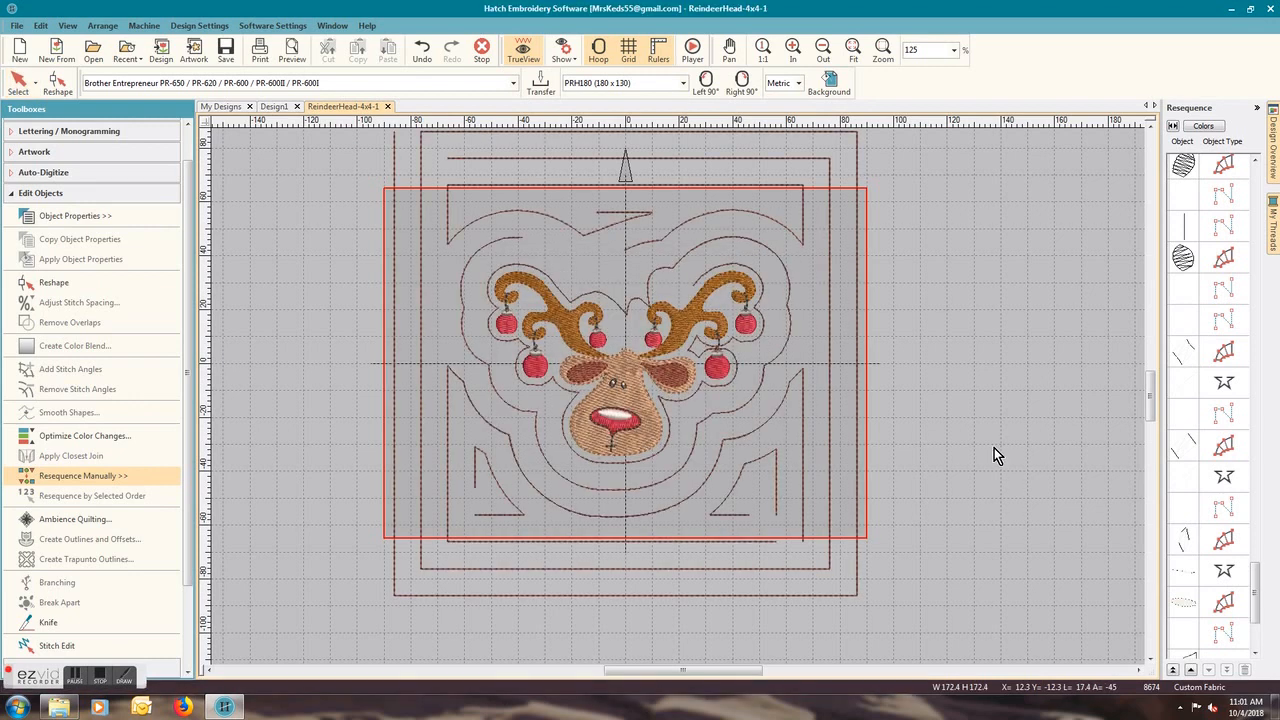
Delete the outer scroll quilting line and all remaining scroll quilting objects, leaving only the reindeer head.
{"action": "right_click", "coordinate": [833, 245]}
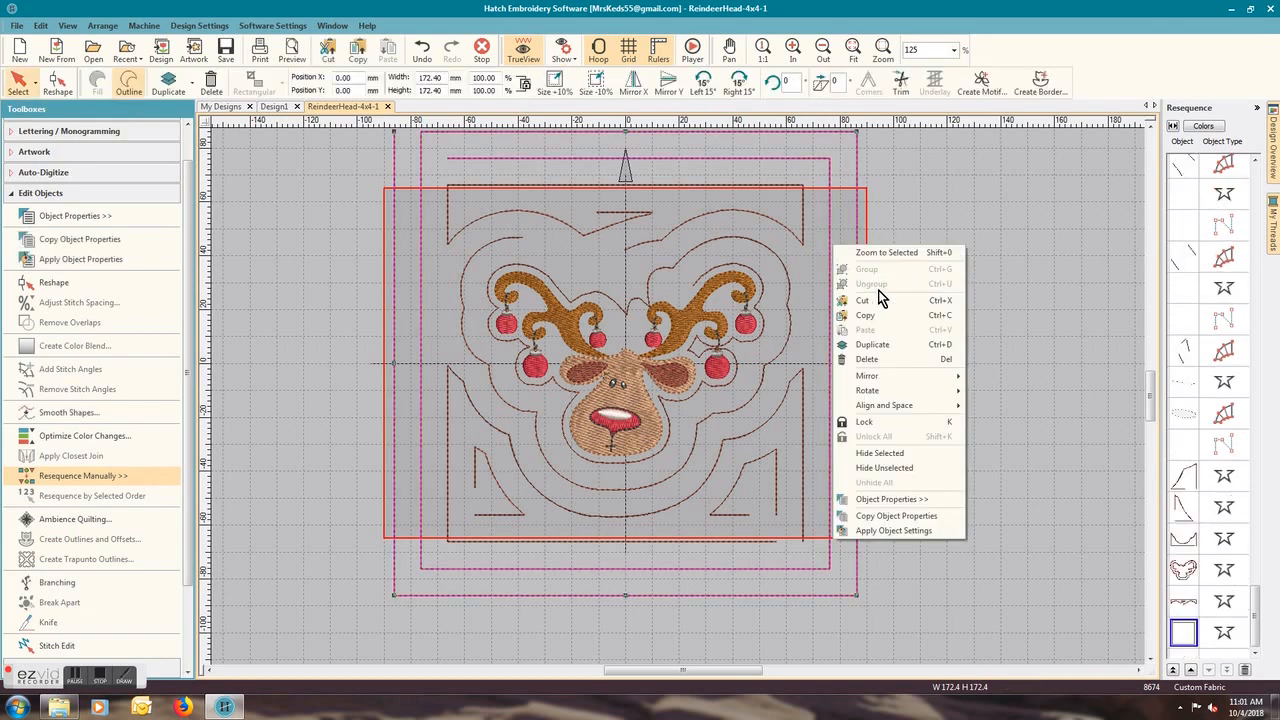
{"action": "left_click", "coordinate": [883, 360]}
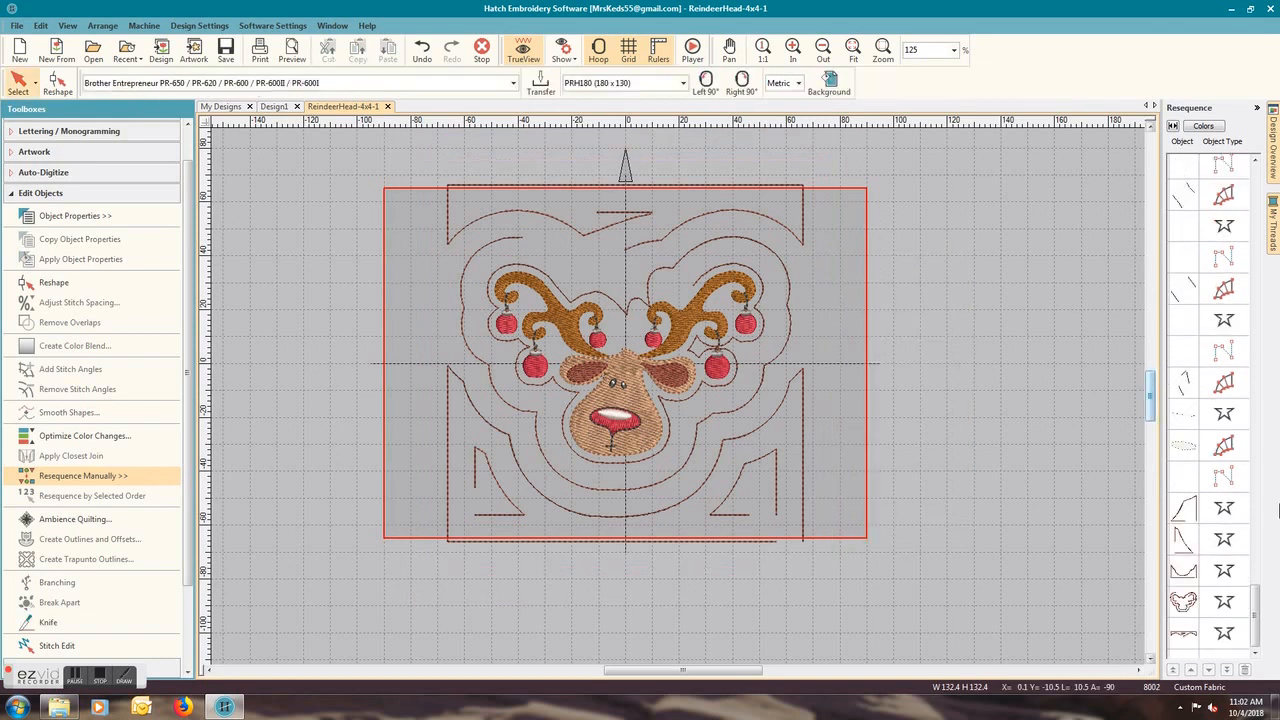
{"action": "left_click", "coordinate": [1183, 510]}
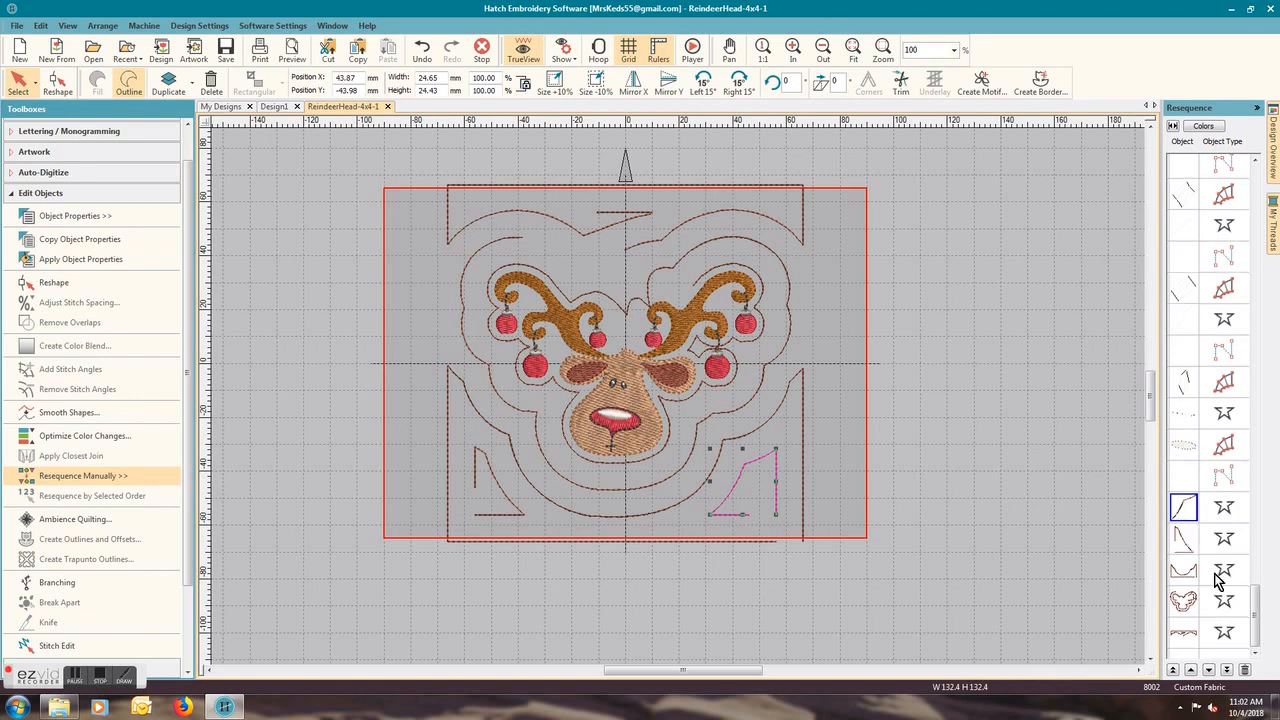
{"action": "left_click", "coordinate": [1184, 634]}
{"action": "right_click", "coordinate": [1184, 634]}
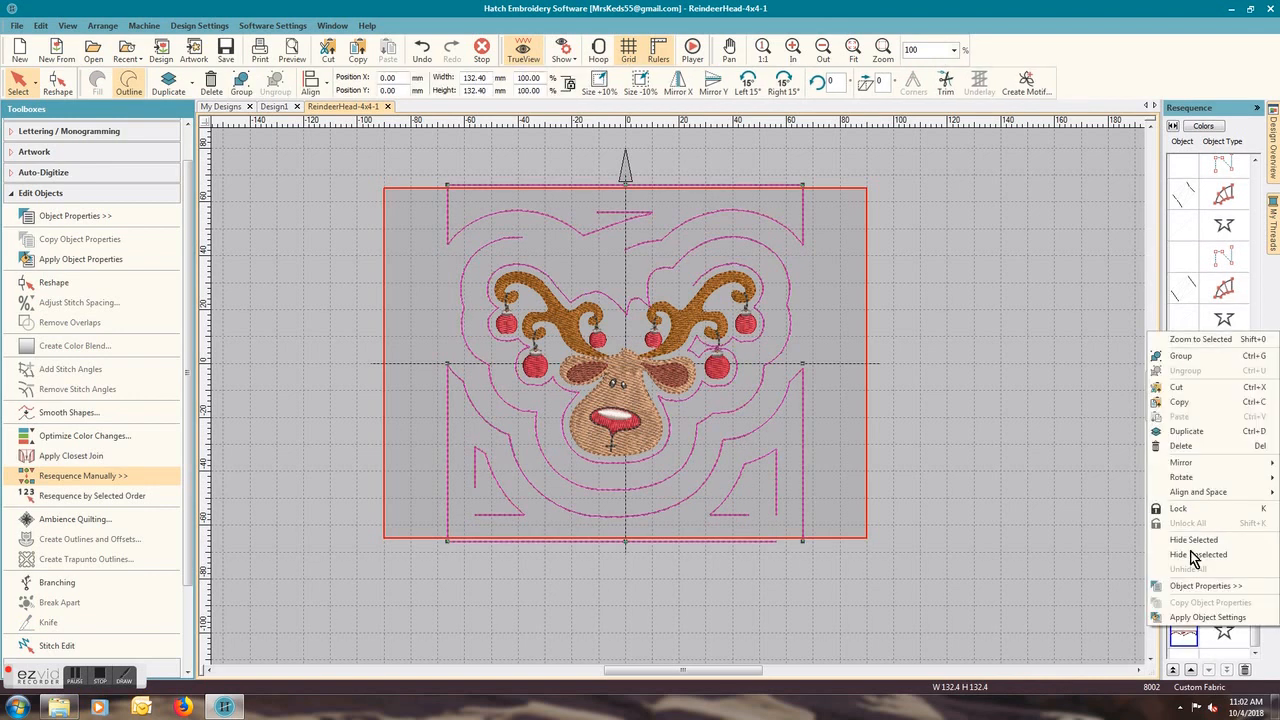
{"action": "left_click", "coordinate": [1207, 445]}
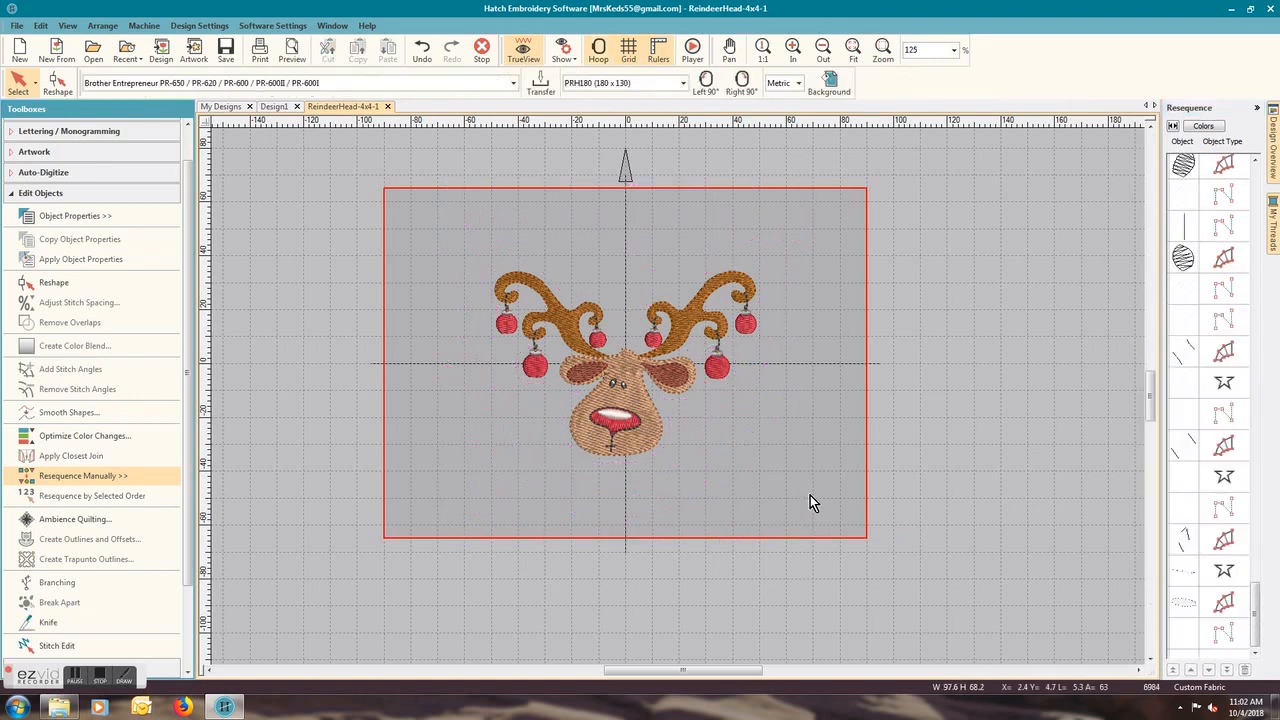
Create ambience quilting around the reindeer head using the Stipple quilting type and a 130 mm block size.
{"action": "left_click", "coordinate": [90, 519]}
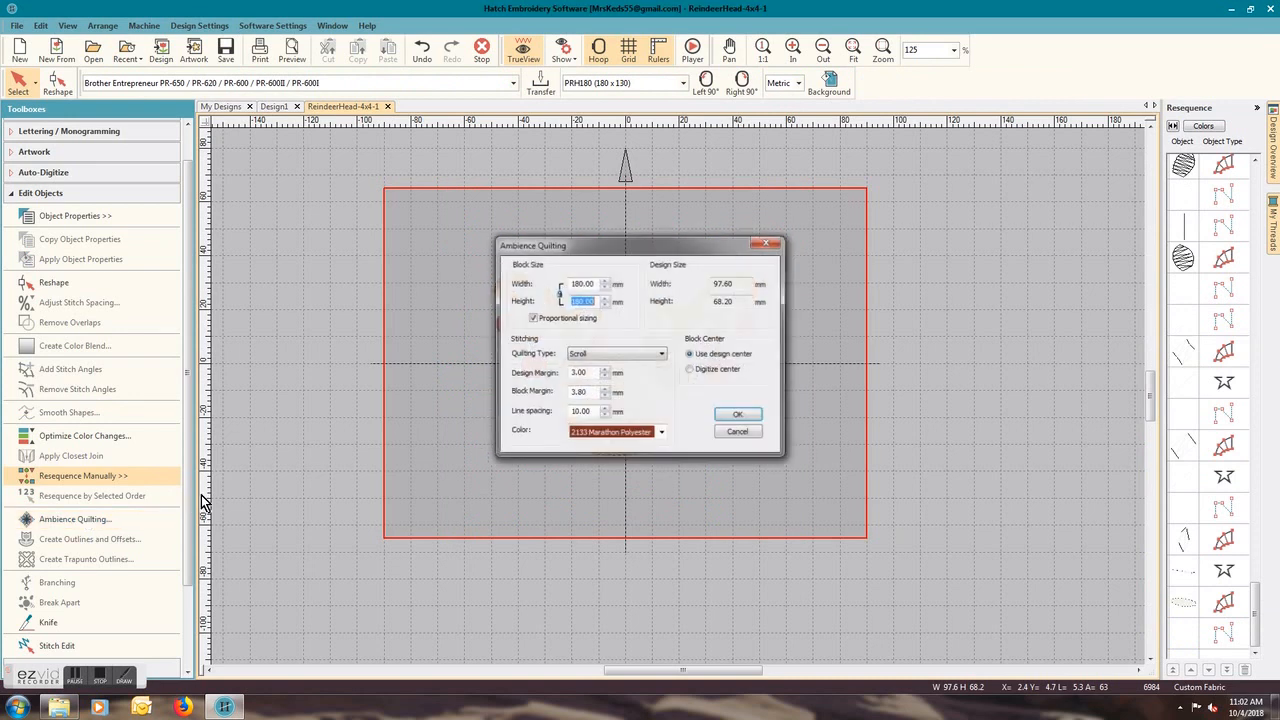
{"action": "left_click", "coordinate": [613, 356]}
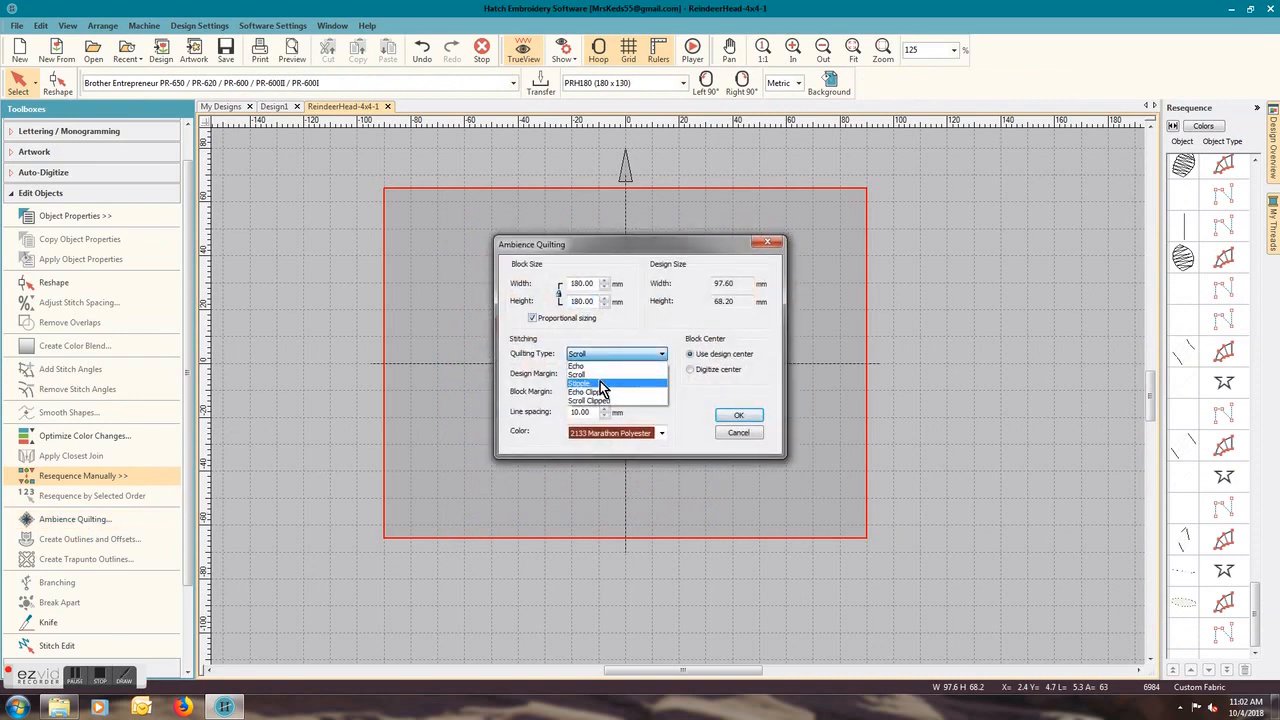
{"action": "left_click", "coordinate": [600, 382]}
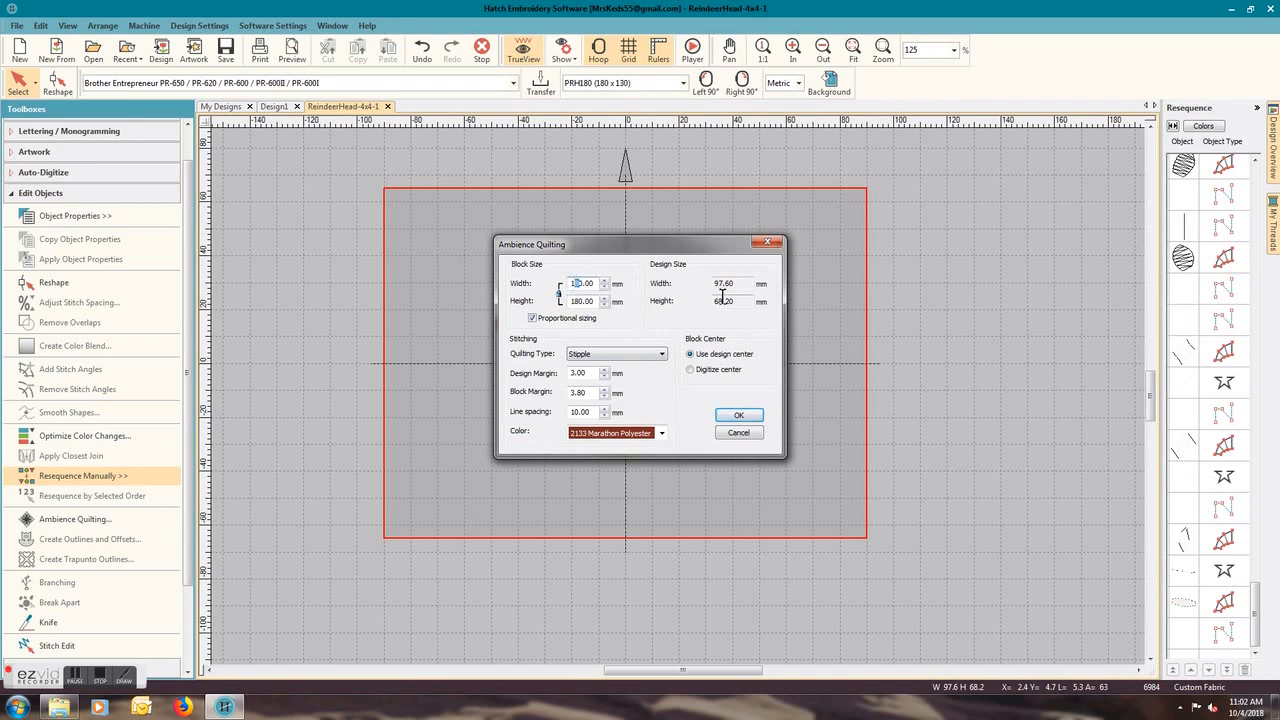
{"action": "left_click", "coordinate": [740, 416]}
{"action": "left_click", "coordinate": [739, 418]}
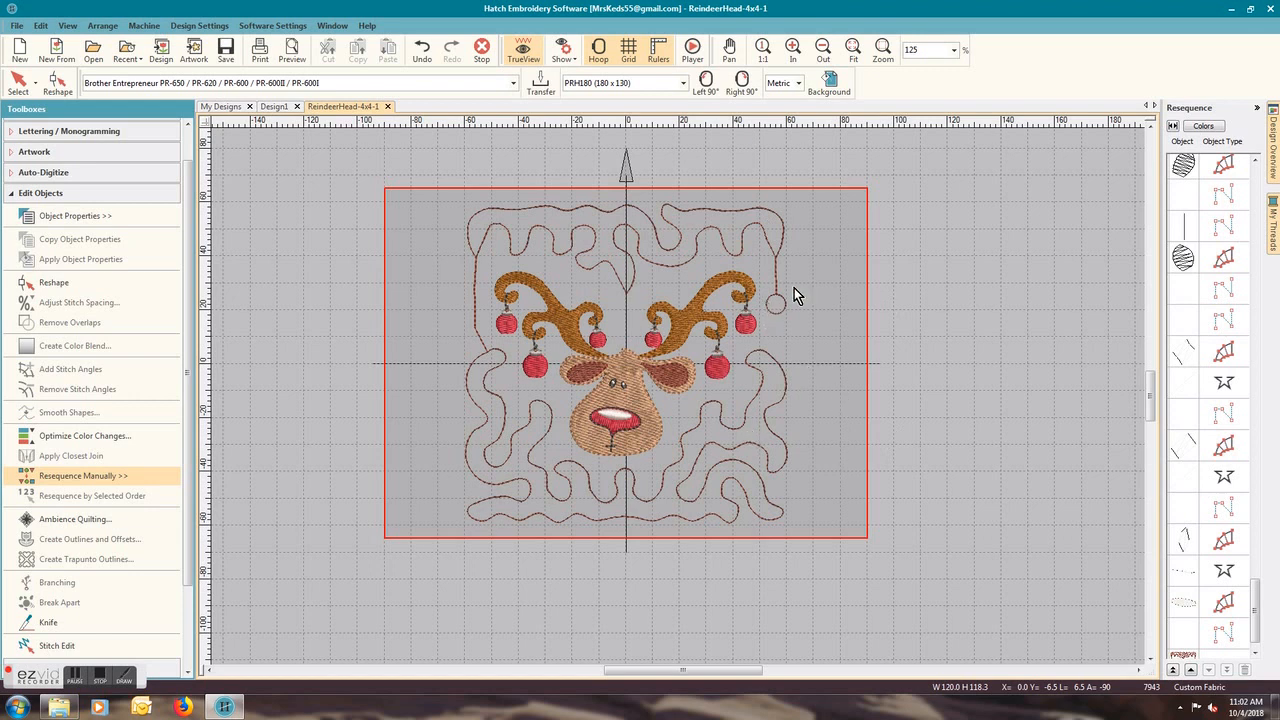
Select the widely spaced stipple quilting line around the reindeer head and delete it.
{"action": "right_click", "coordinate": [774, 428]}
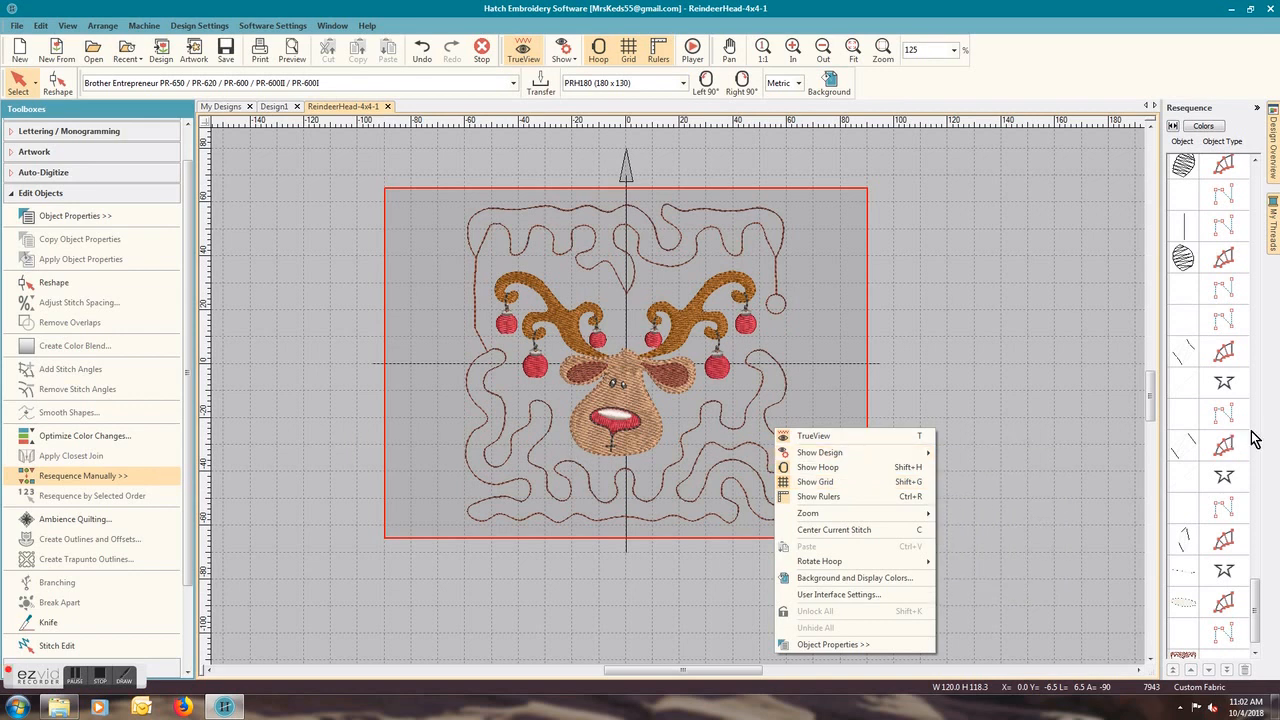
{"action": "left_click", "coordinate": [531, 451]}
{"action": "left_click", "coordinate": [533, 456]}
{"action": "right_click", "coordinate": [533, 451]}
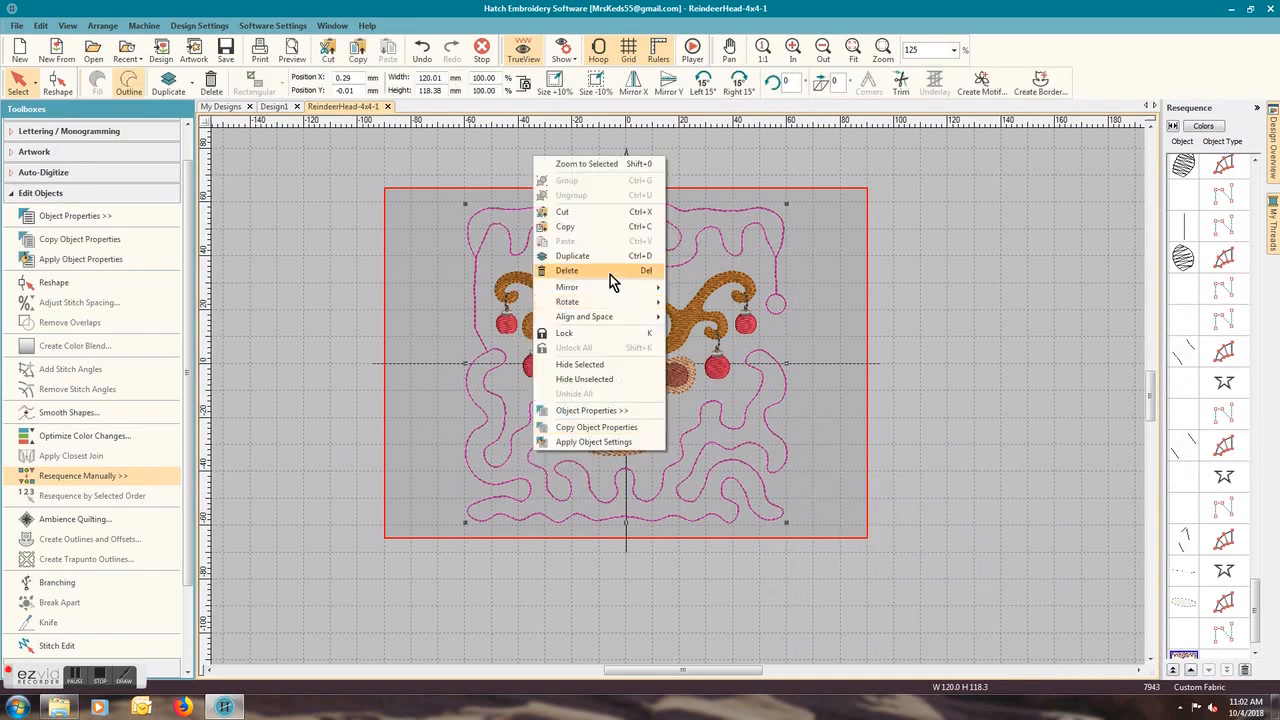
{"action": "left_click", "coordinate": [567, 271]}
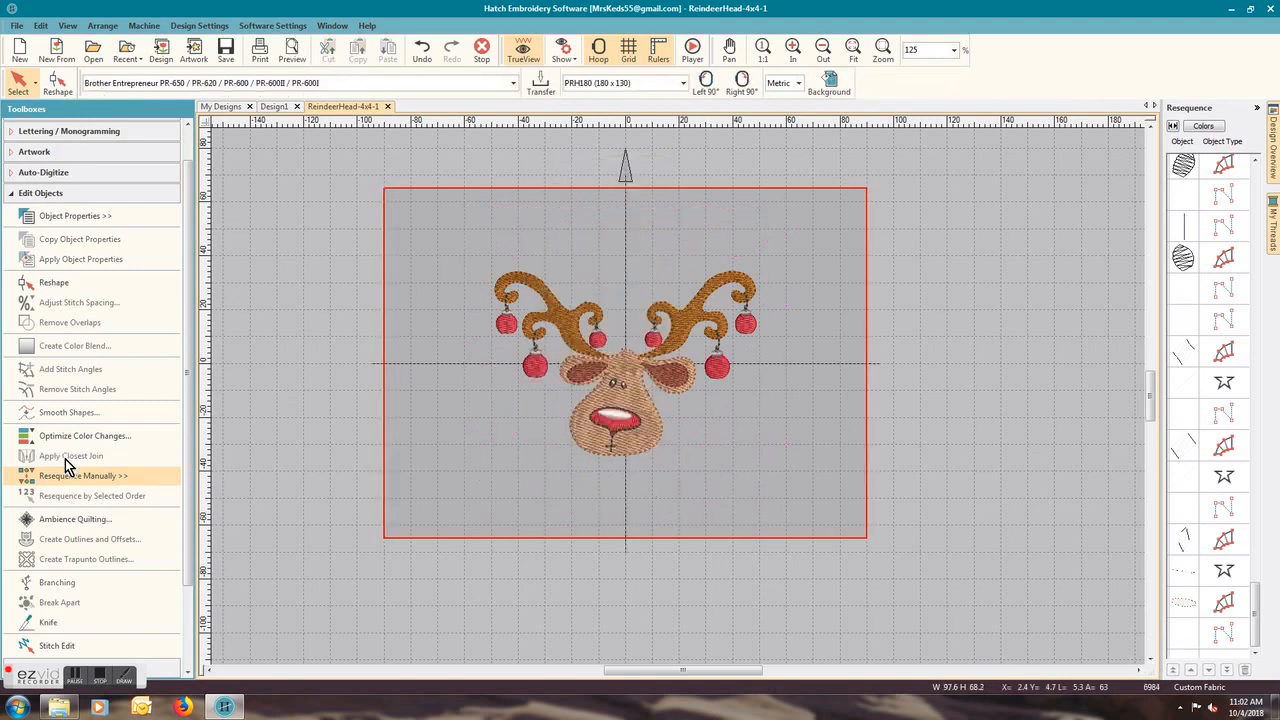
Create Stipple ambience quilting around the reindeer head again with the line spacing set to 6 mm.
{"action": "left_click", "coordinate": [150, 519]}
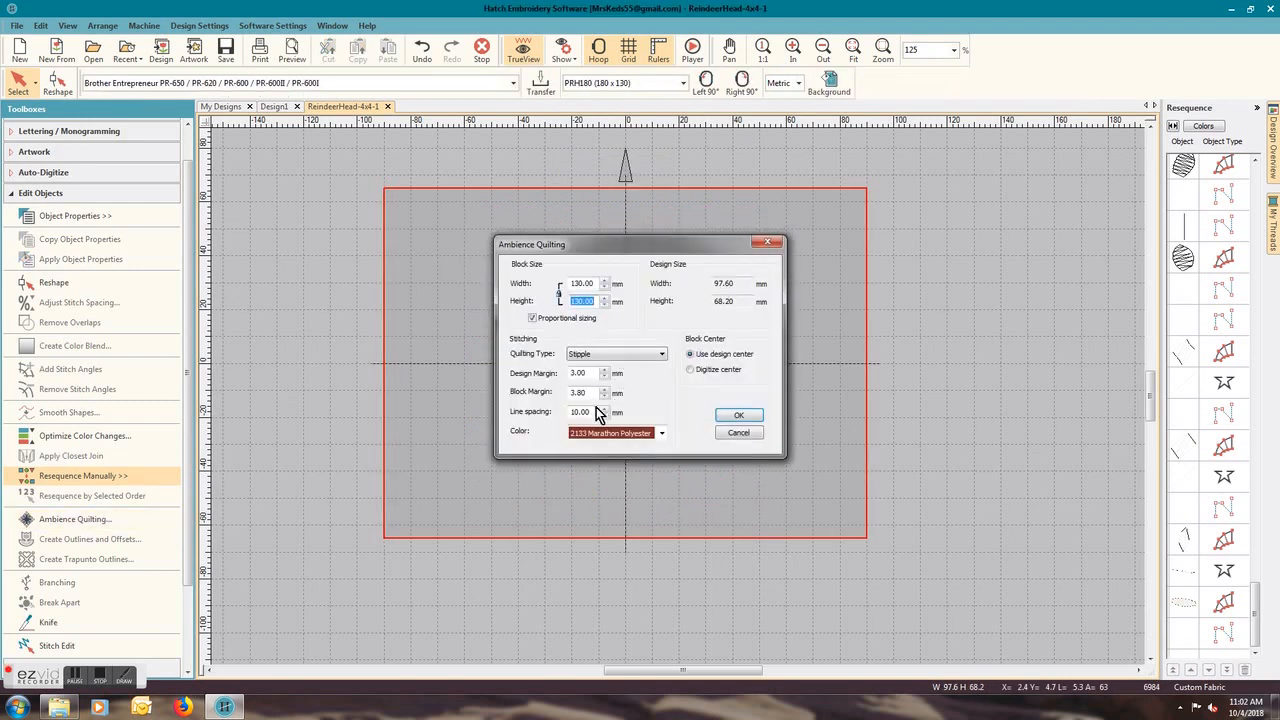
{"action": "double_click", "coordinate": [578, 412]}
{"action": "type", "text": "6"}
{"action": "left_click", "coordinate": [752, 420]}
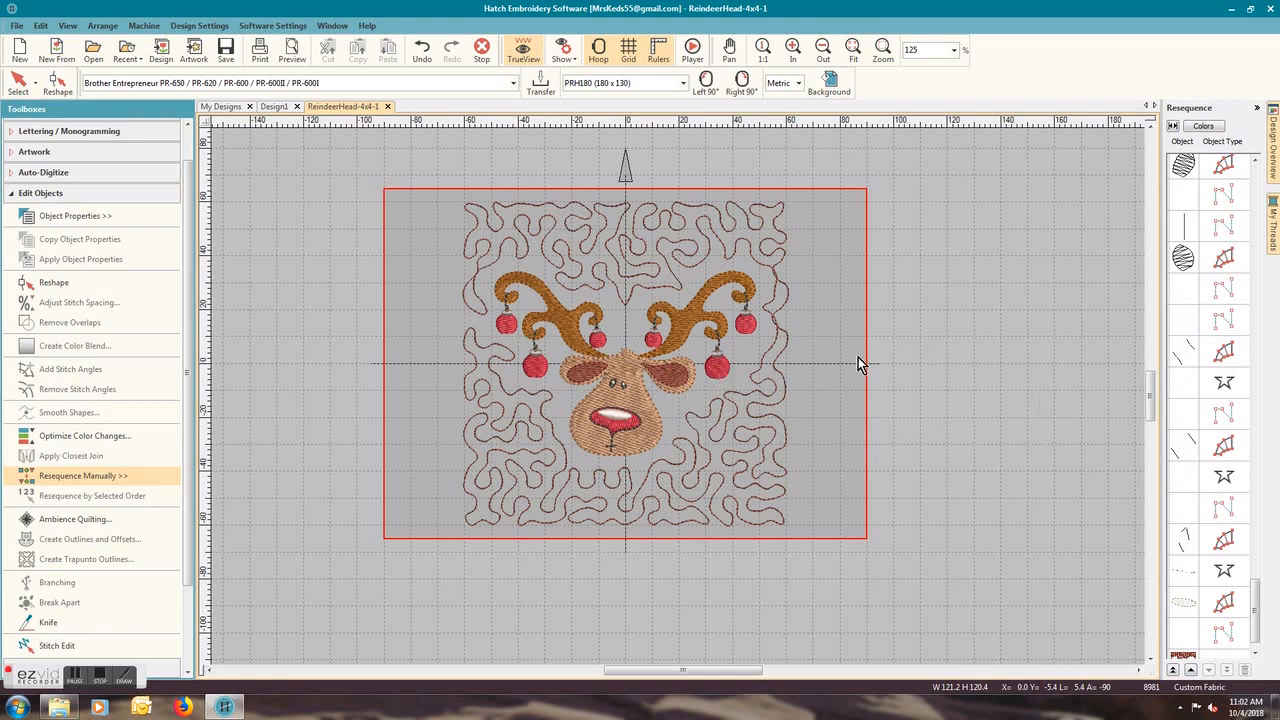
Save the quilted reindeer design under the new file name ReindeerHead-4x4-1a.
{"action": "left_click", "coordinate": [18, 26]}
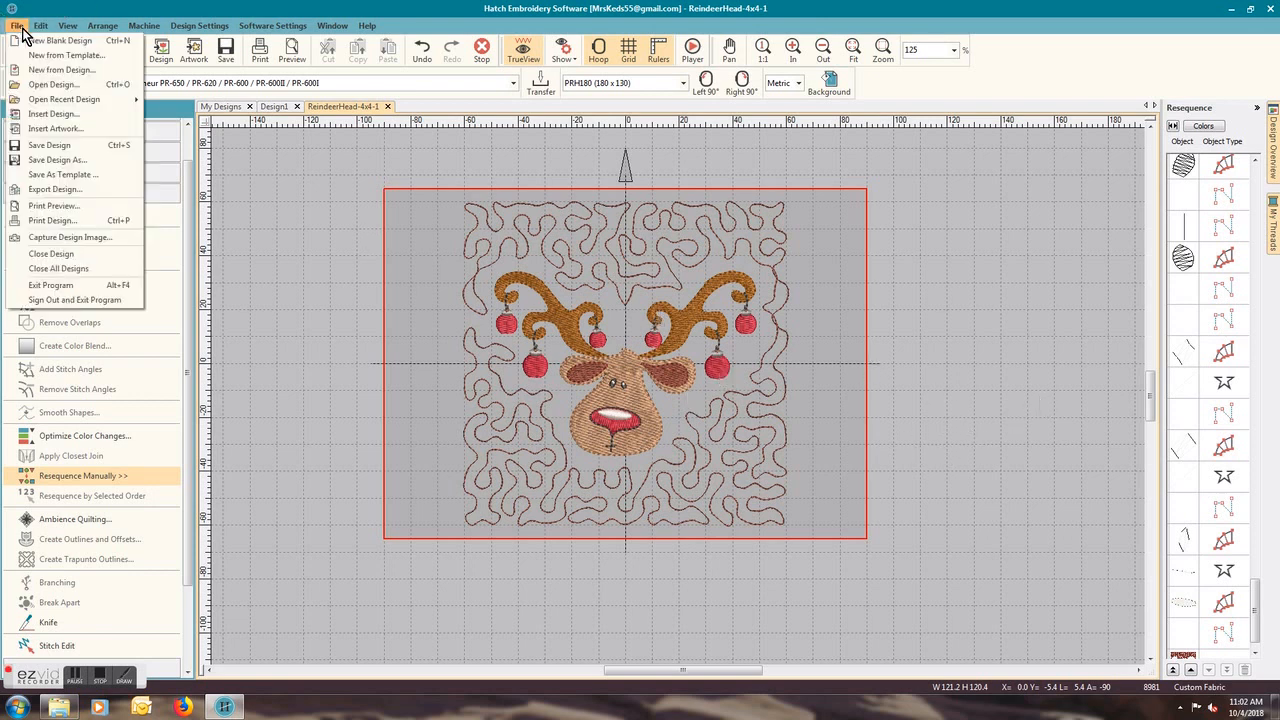
{"action": "left_click", "coordinate": [60, 190]}
{"action": "left_click", "coordinate": [374, 430]}
{"action": "type", "text": "ad-4x4-1a"}
{"action": "left_click", "coordinate": [521, 479]}
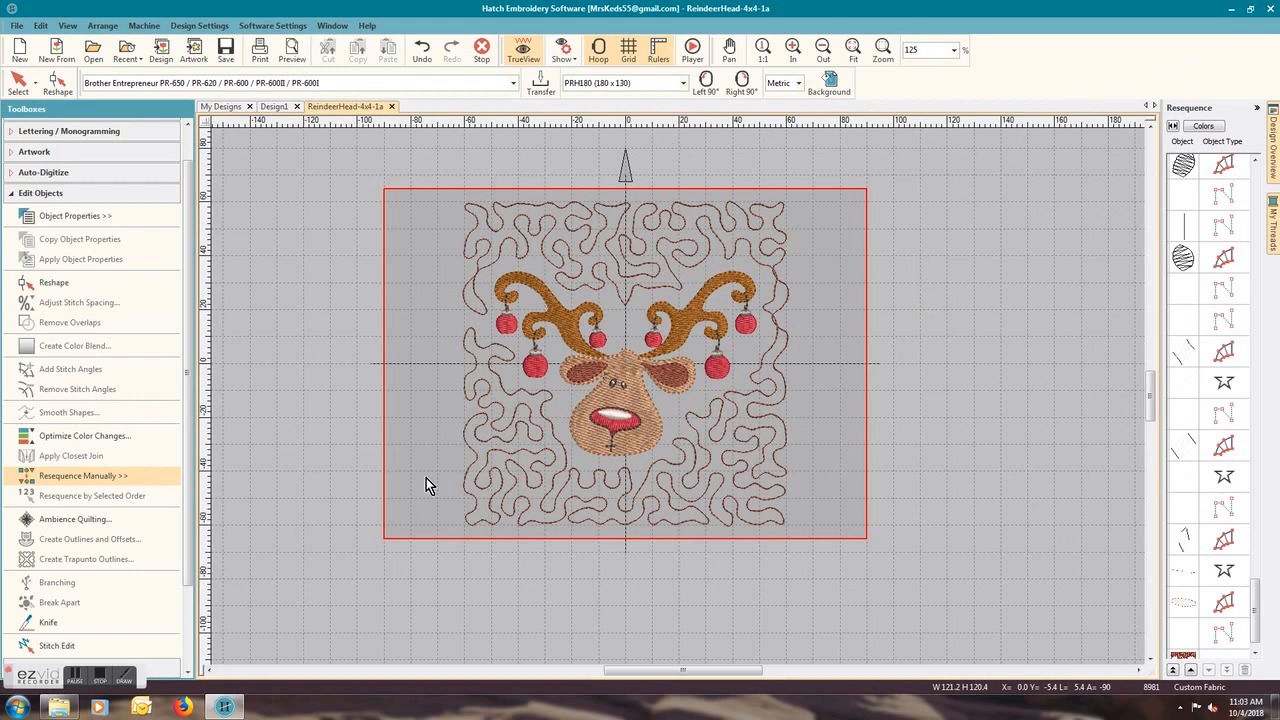
{"action": "left_click", "coordinate": [103, 688]}
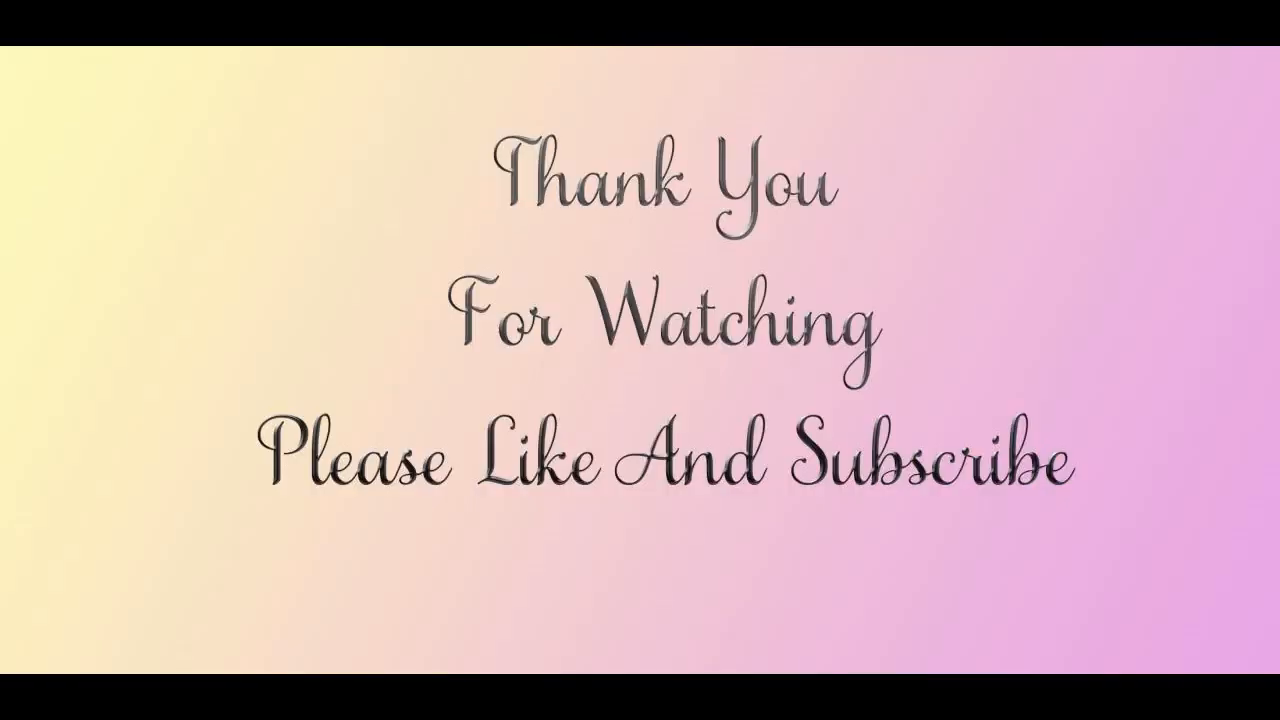